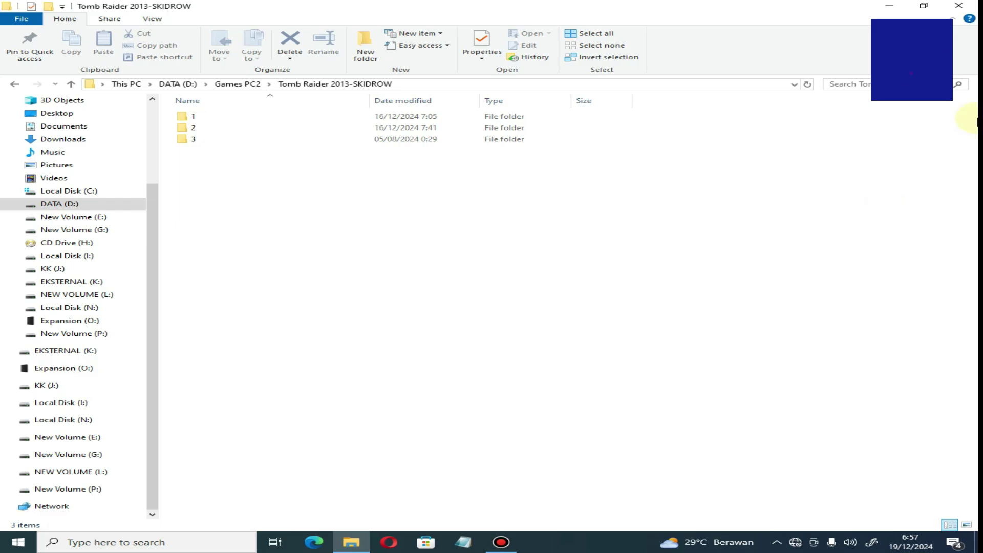
# Copy the Tomb Raider 2013-SKIDROW part1 and part2 archives from folder 1.
pyautogui.doubleClick(189, 116)
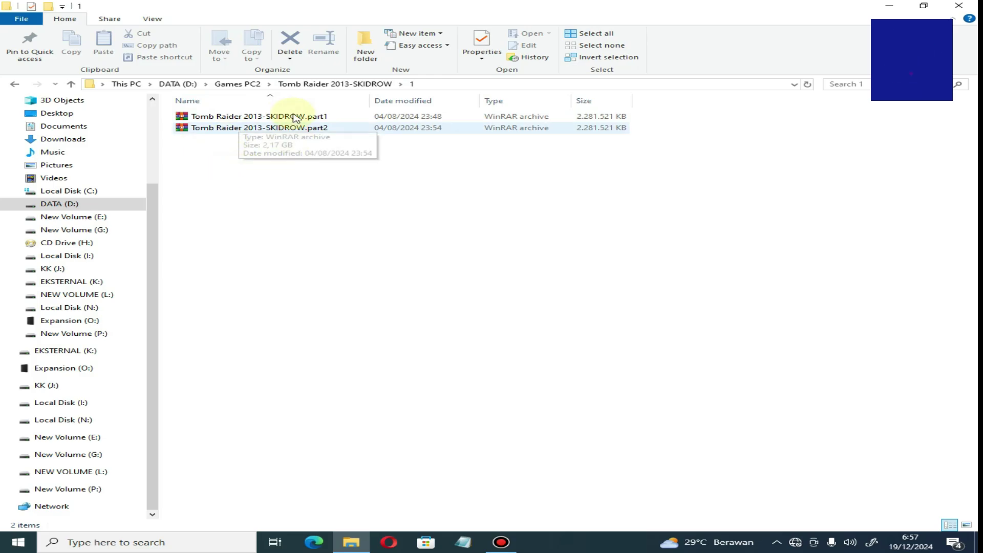
pyautogui.moveTo(250, 165); pyautogui.dragTo(290, 119)
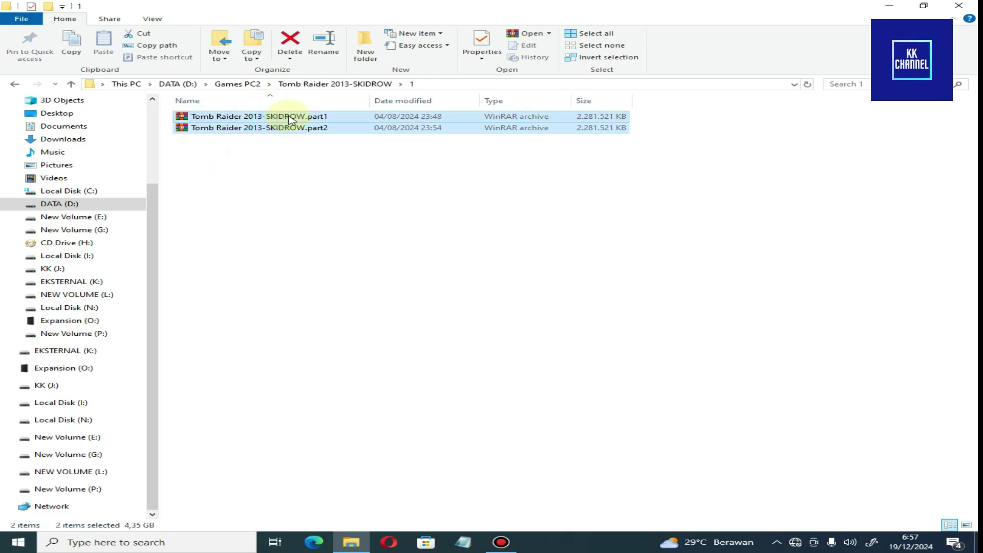
pyautogui.rightClick(291, 119)
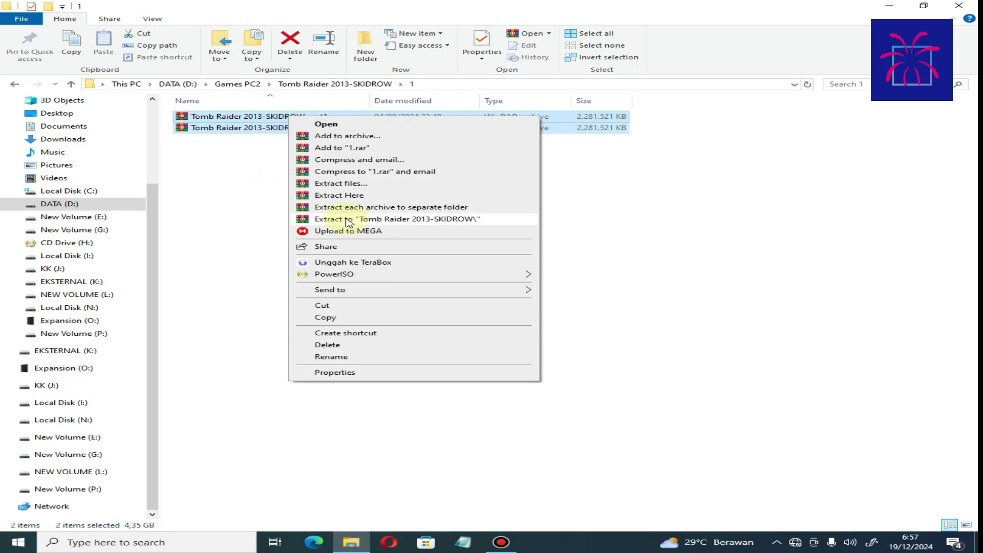
pyautogui.click(317, 318)
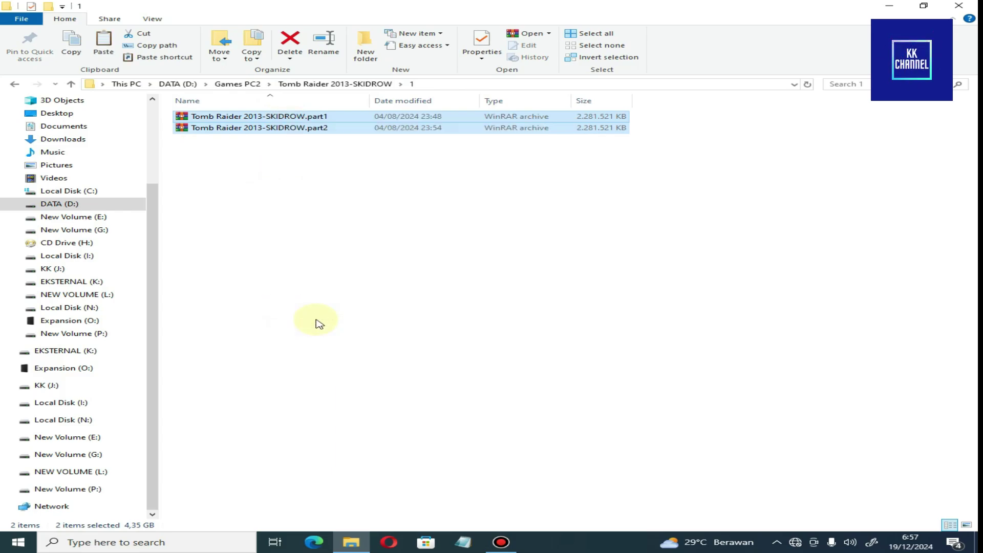
# Delete everything inside New folder on drive C and paste the copied part1 and part2 archives there.
pyautogui.click(106, 192)
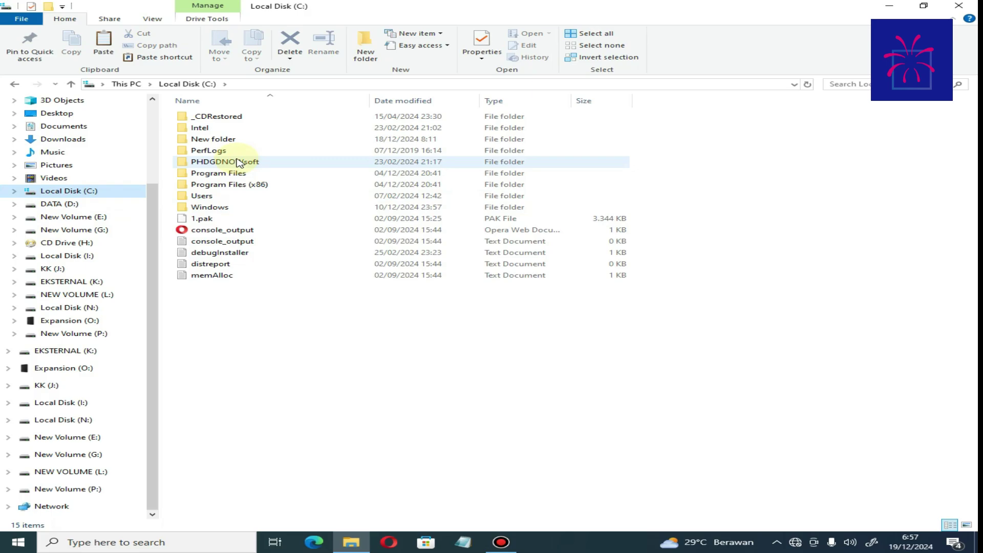
pyautogui.doubleClick(220, 140)
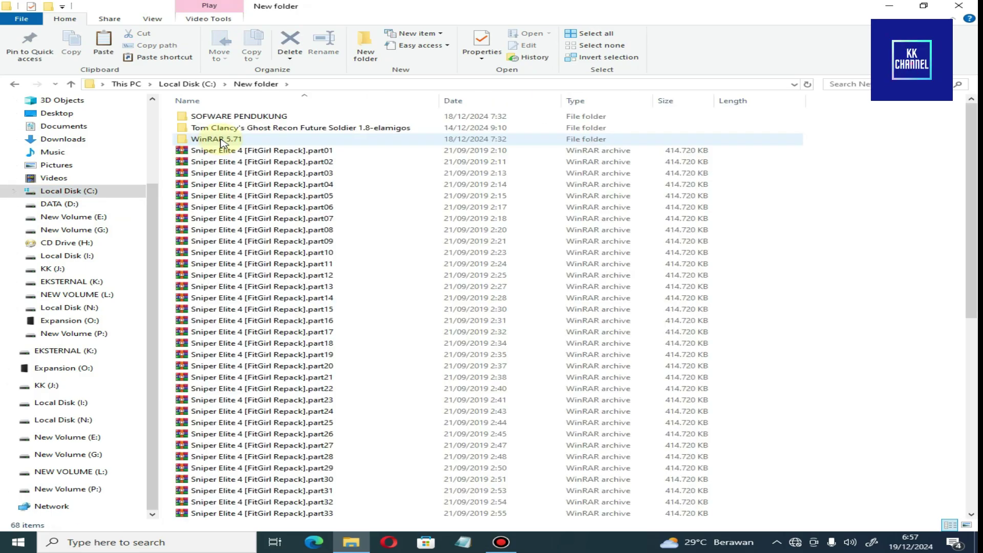
pyautogui.hotkey('ctrl', 'a')
pyautogui.press('Delete')
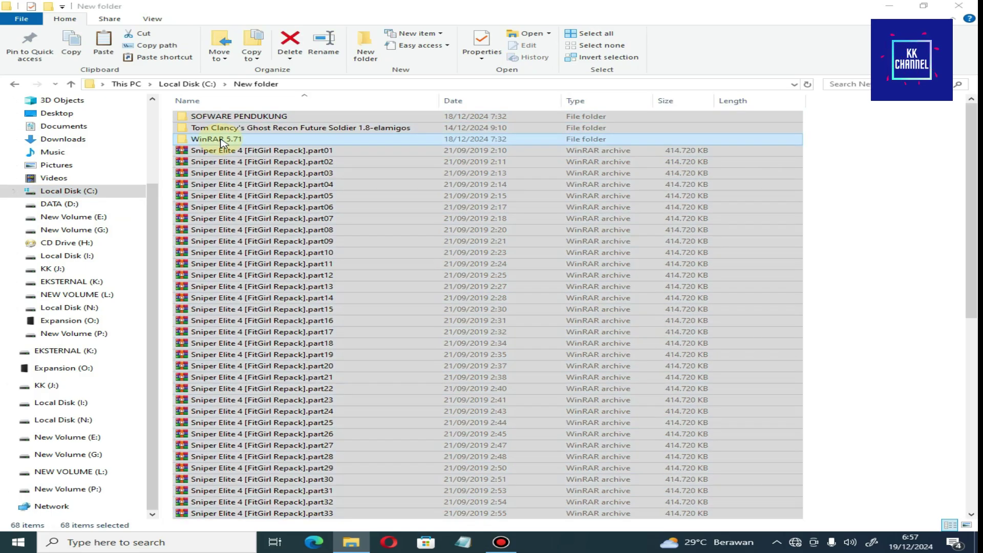
pyautogui.press('Return')
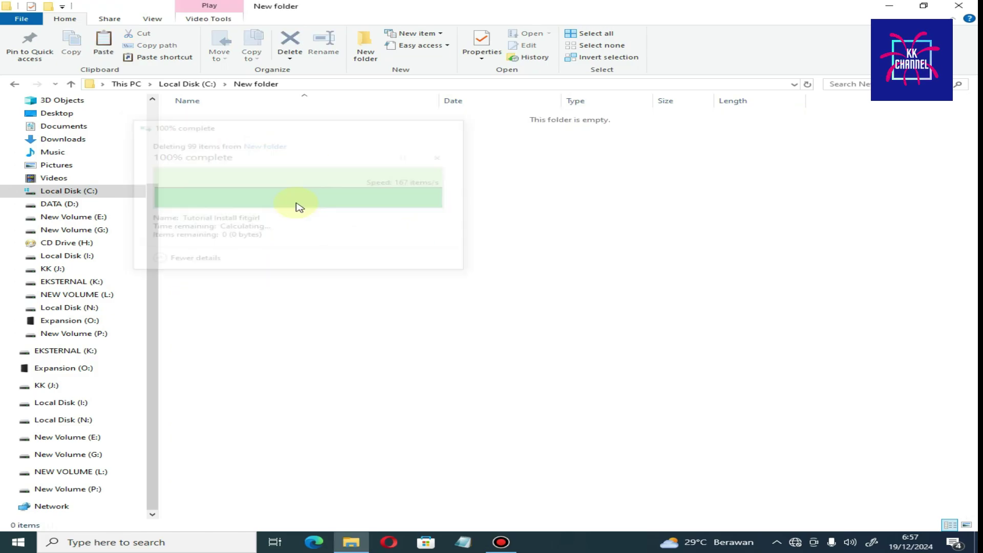
pyautogui.rightClick(325, 150)
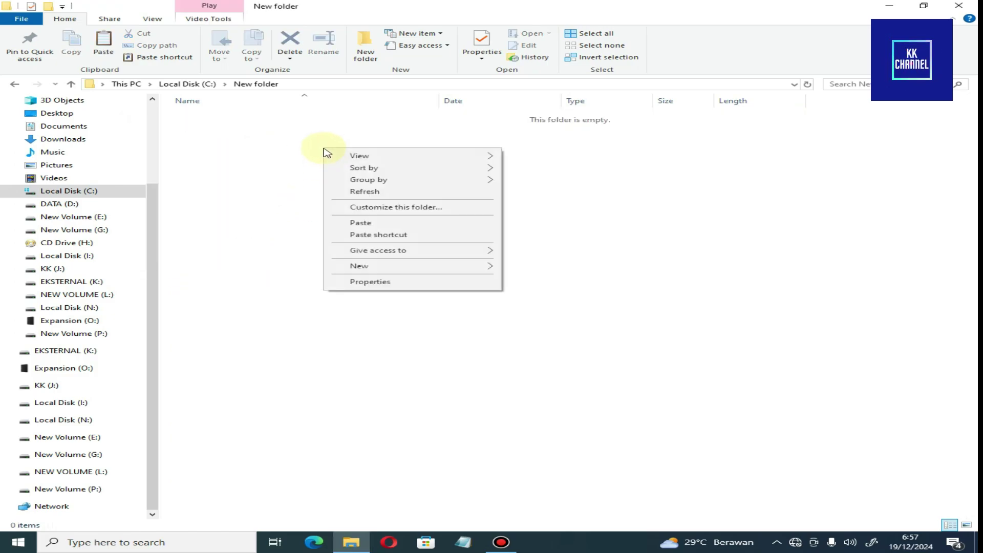
pyautogui.click(364, 223)
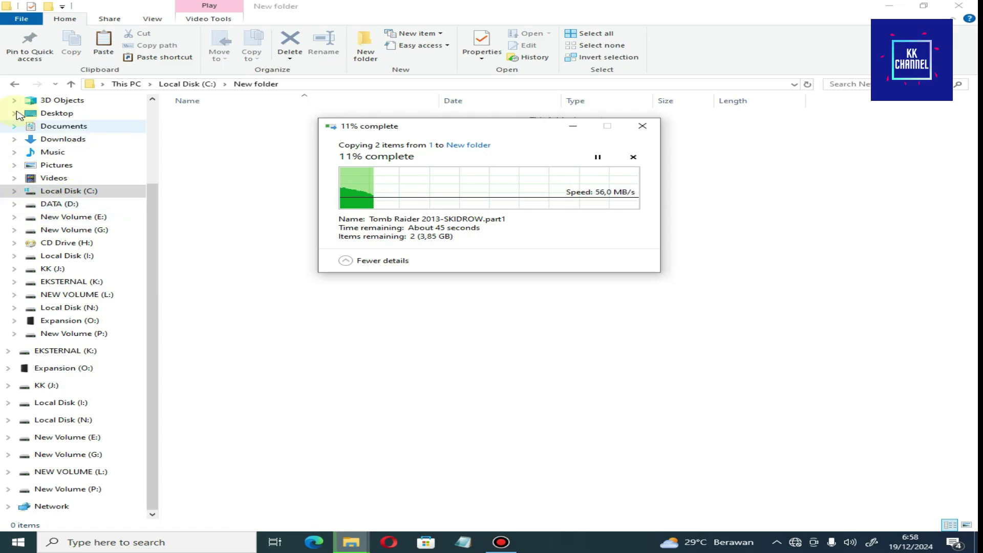
# Return to the Tomb Raider 2013-SKIDROW source folder on drive D and copy the part3 and part4 archives from folder 2.
pyautogui.click(14, 85)
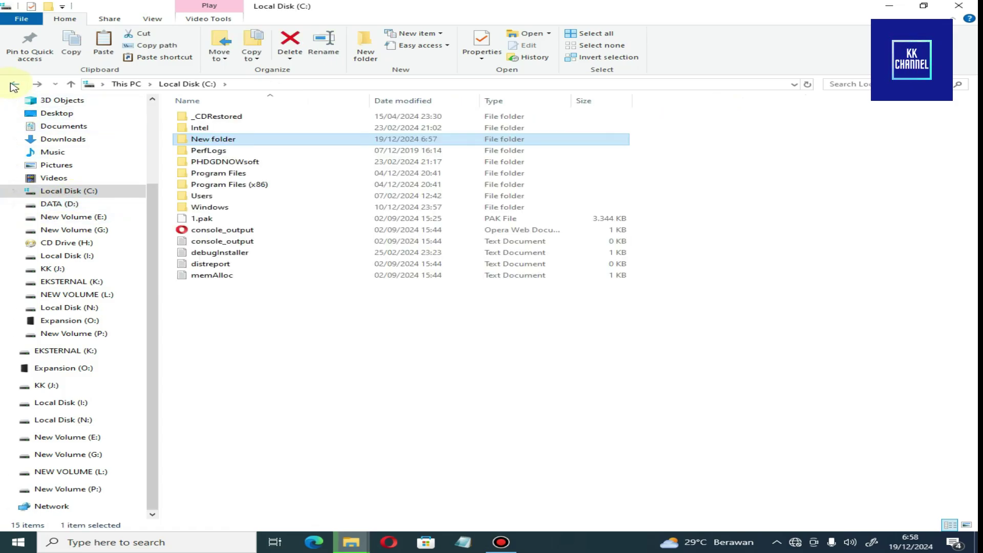
pyautogui.click(13, 84)
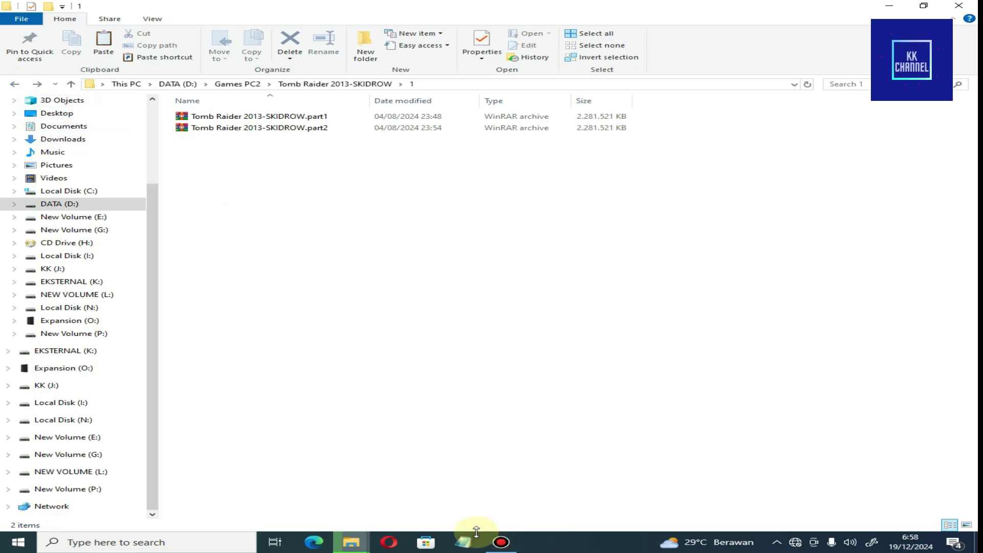
pyautogui.moveTo(357, 547)
pyautogui.click(463, 500)
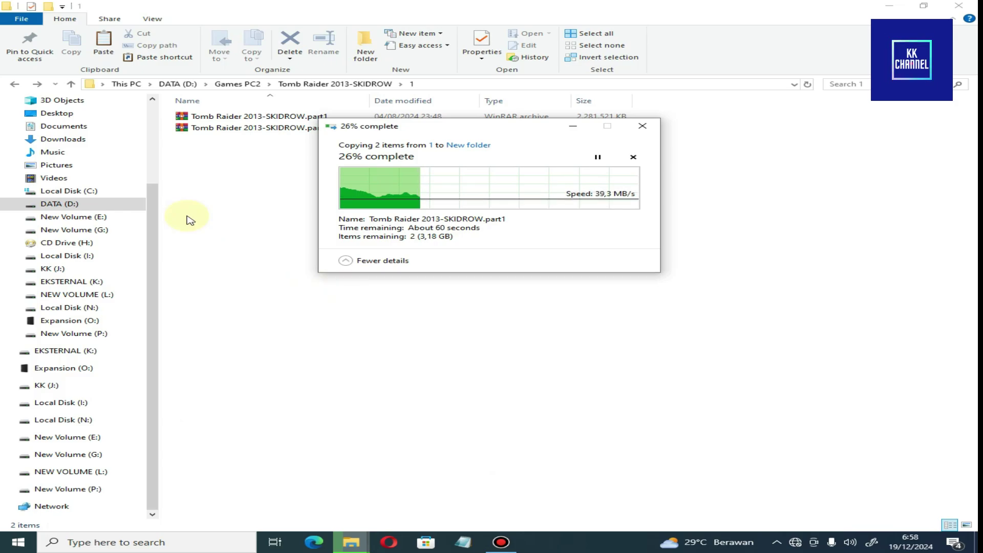
pyautogui.click(11, 85)
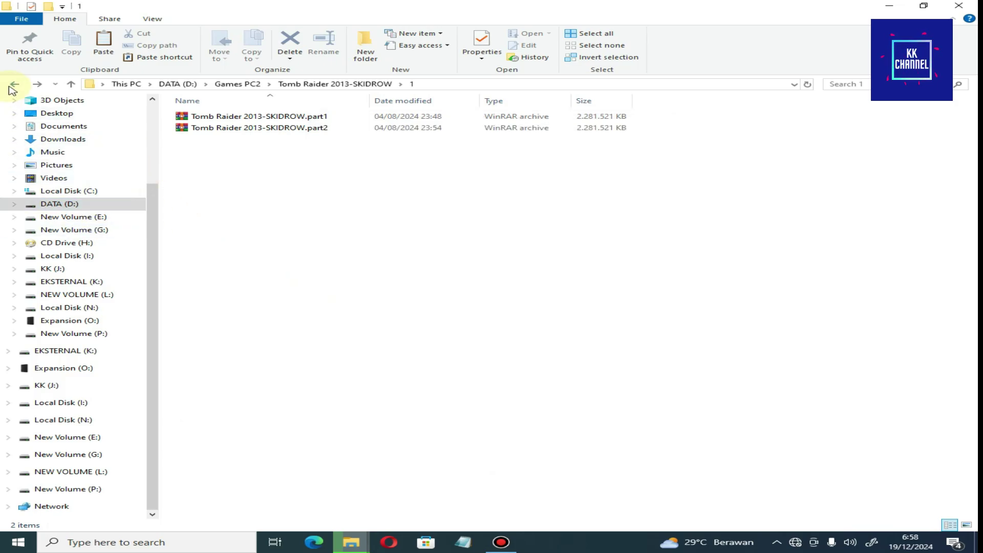
pyautogui.doubleClick(197, 129)
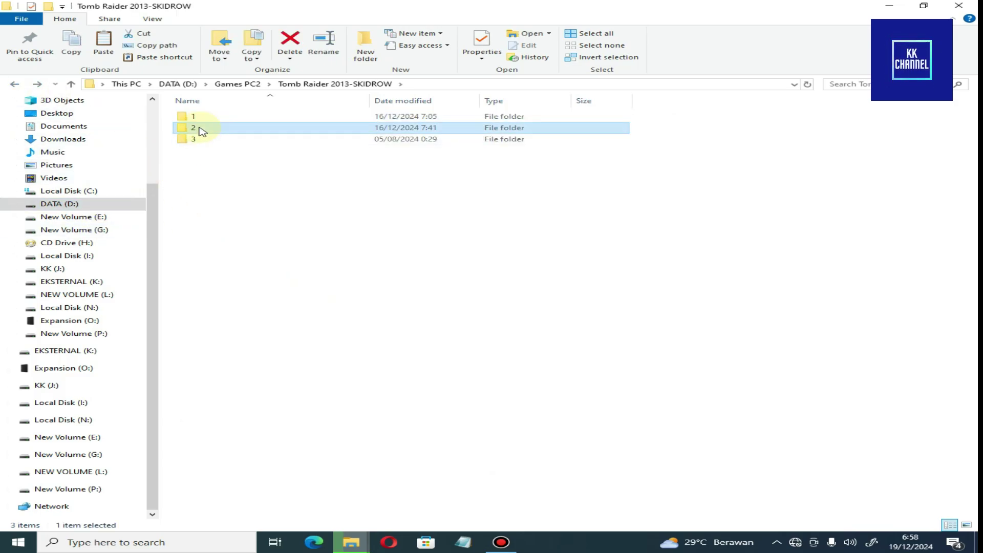
pyautogui.moveTo(221, 224); pyautogui.dragTo(285, 117)
pyautogui.rightClick(285, 127)
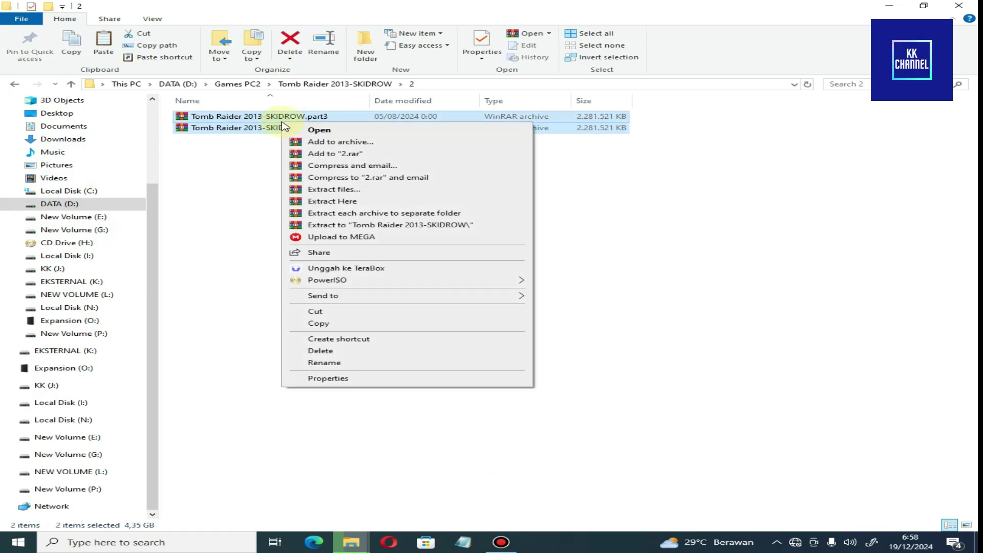
pyautogui.click(292, 322)
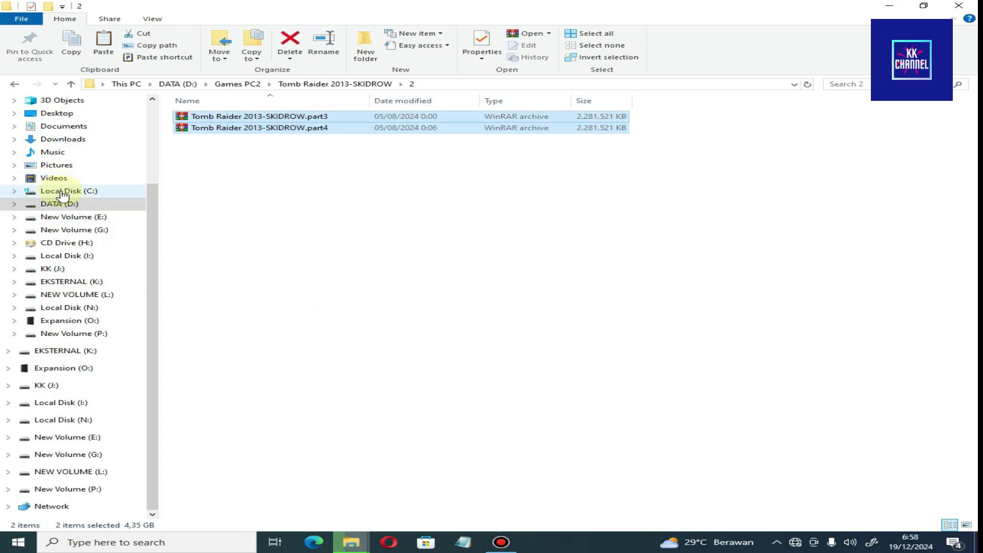
# Paste the part3 and part4 archives into New folder on drive C.
pyautogui.click(57, 191)
pyautogui.doubleClick(197, 139)
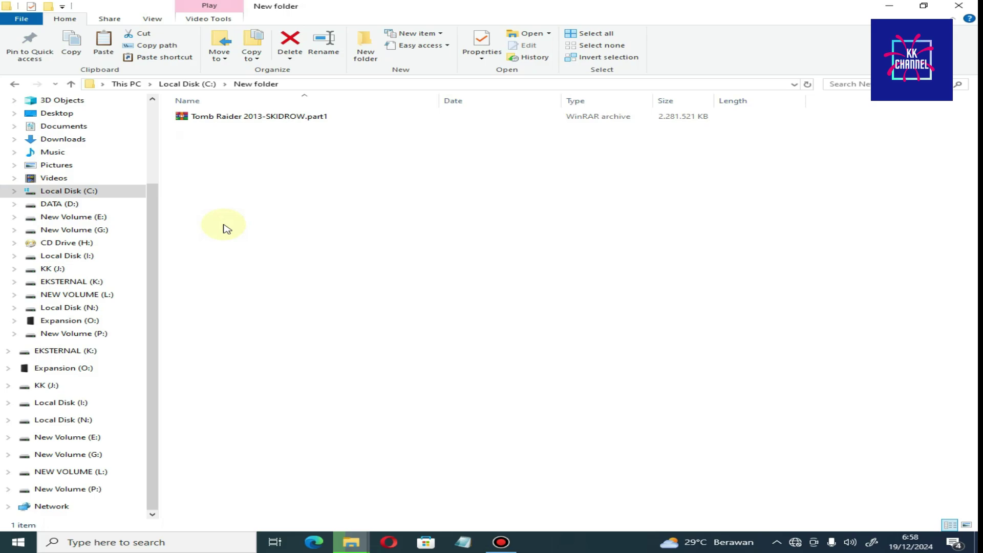
pyautogui.rightClick(241, 168)
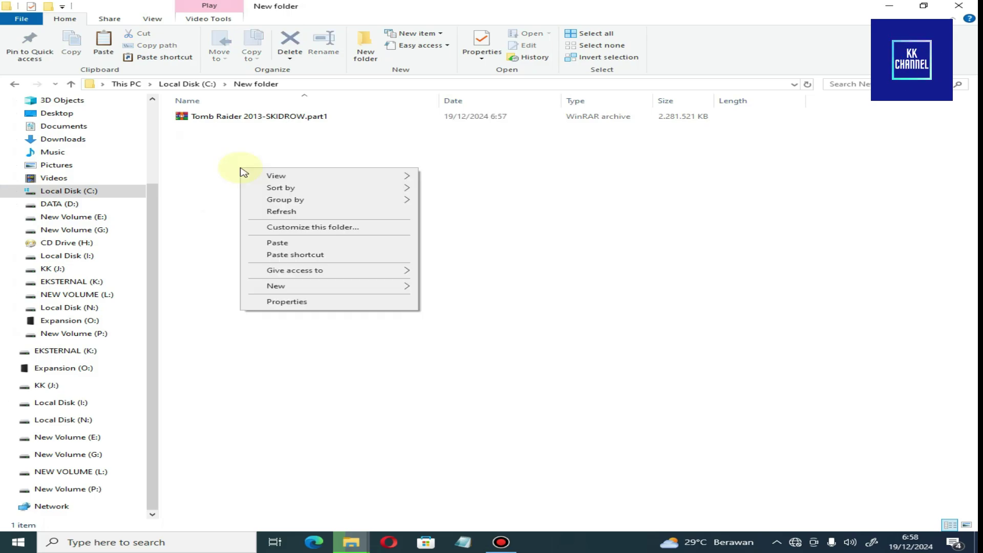
pyautogui.click(250, 246)
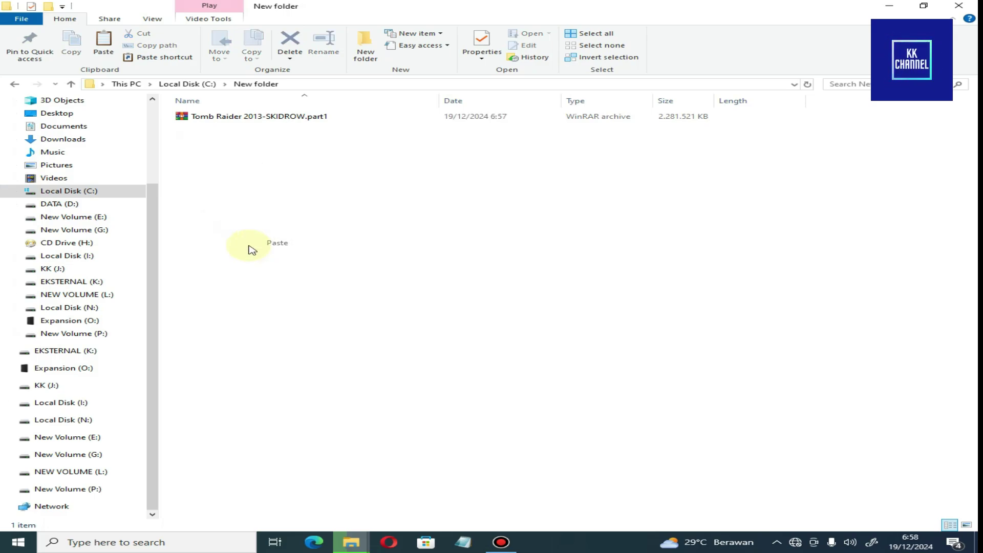
# Copy the part5 archive from source folder 3 into New folder on drive C.
pyautogui.click(12, 87)
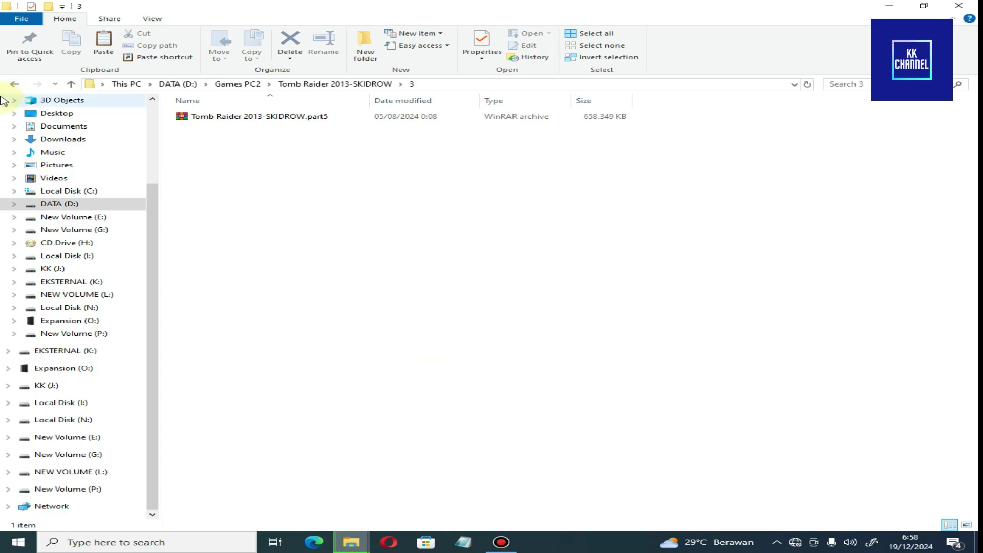
pyautogui.moveTo(266, 183); pyautogui.dragTo(219, 122)
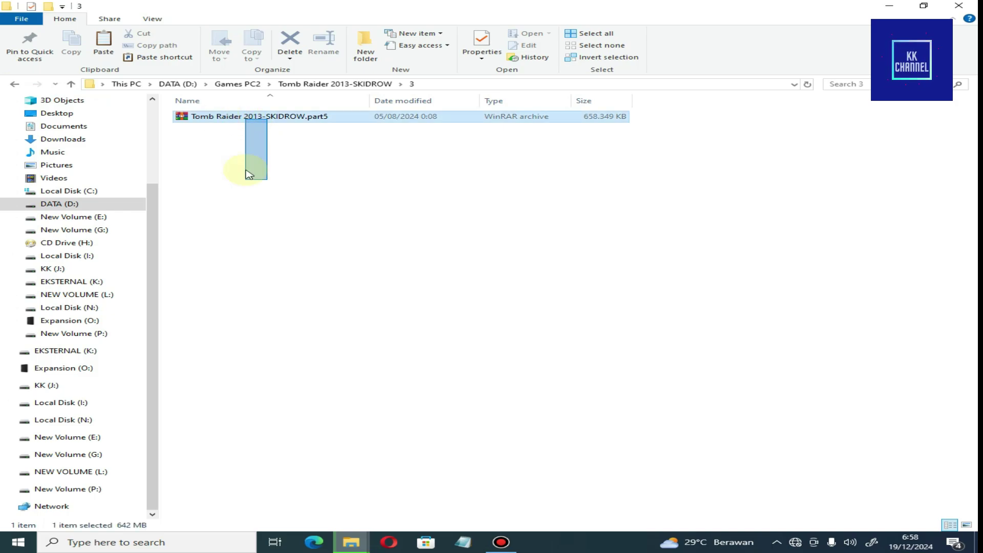
pyautogui.moveTo(250, 174); pyautogui.dragTo(250, 175)
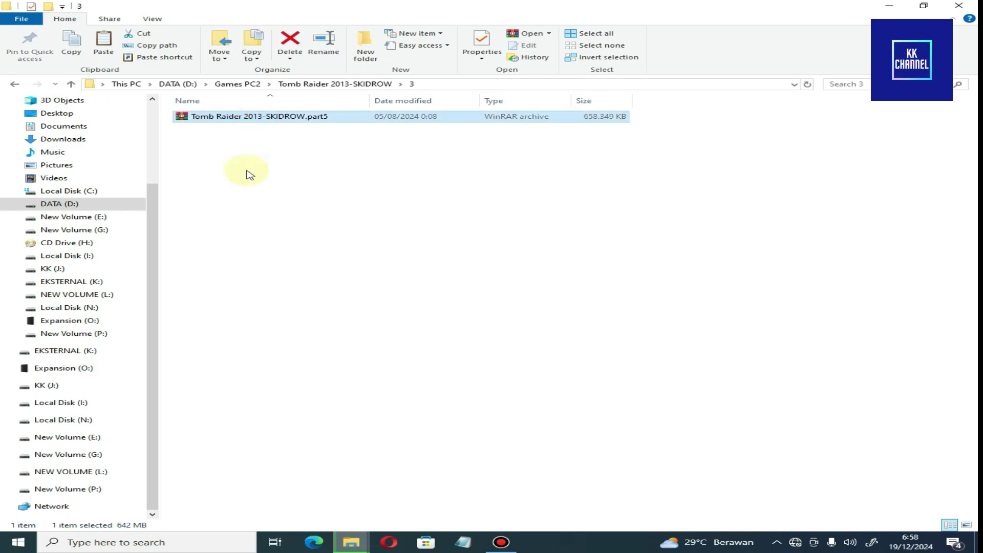
pyautogui.rightClick(226, 117)
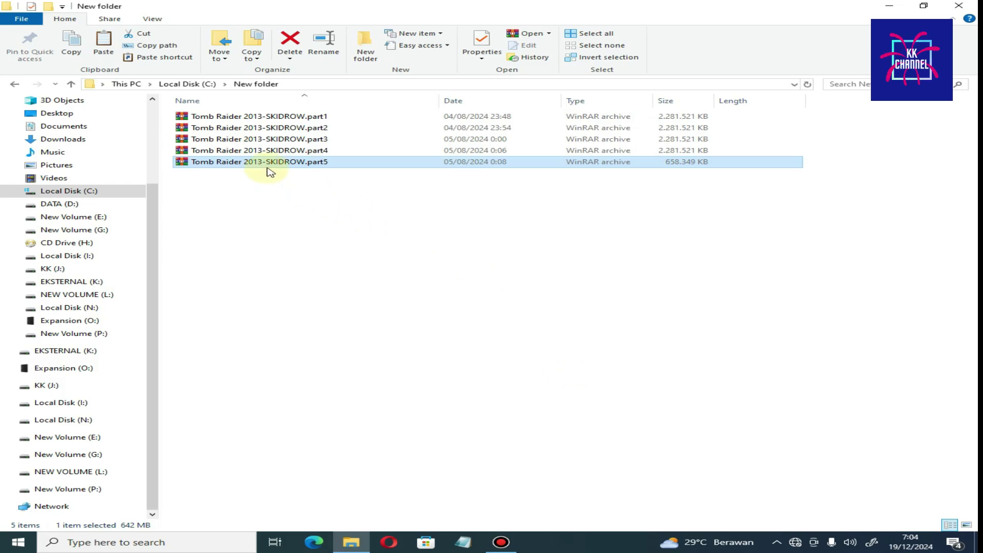
# Extract the multi-part archive in place, starting from Tomb Raider 2013-SKIDROW.part1, with Extract Here.
pyautogui.click(249, 119)
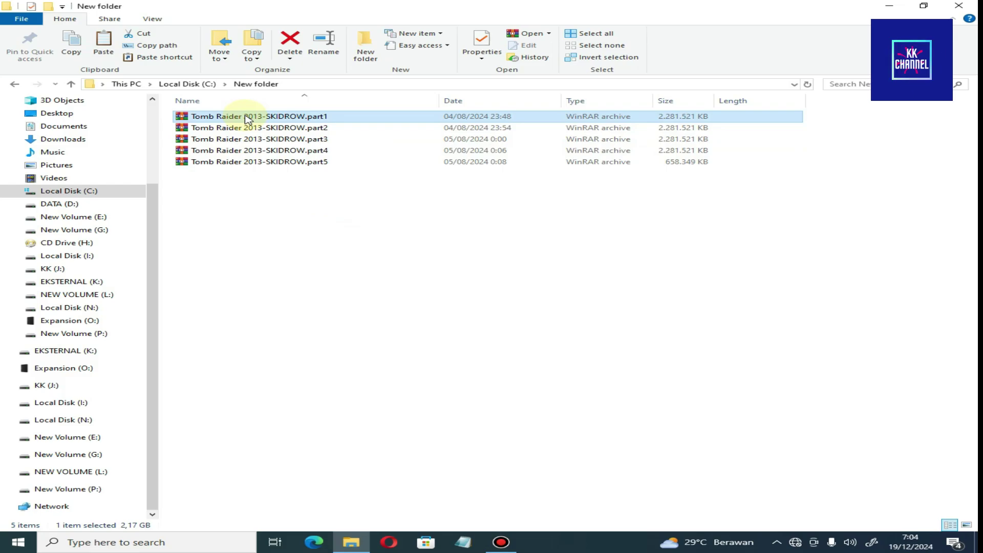
pyautogui.rightClick(249, 118)
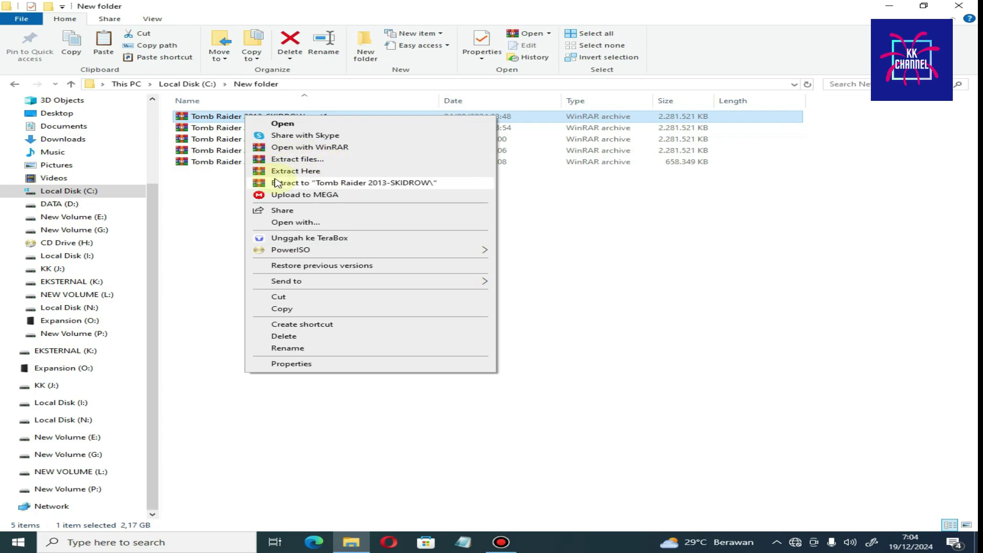
pyautogui.click(297, 172)
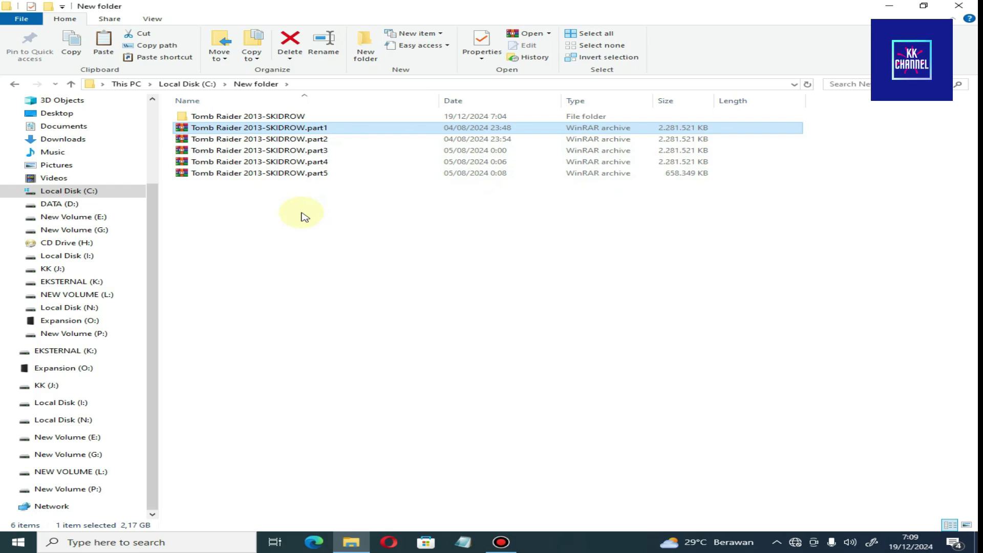
# Delete the five part archives from New folder and open the extracted Tomb Raider 2013-SKIDROW folder.
pyautogui.moveTo(302, 213); pyautogui.dragTo(327, 134)
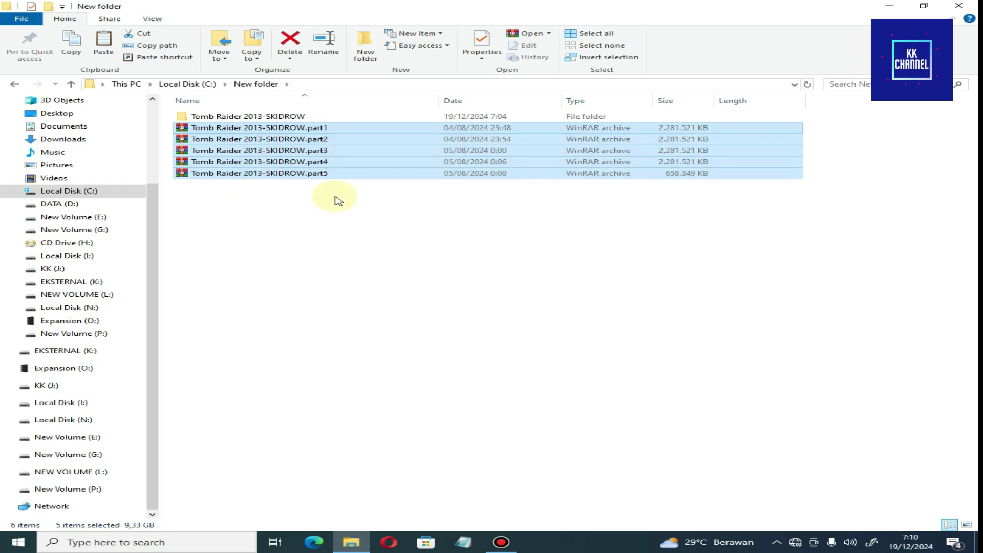
pyautogui.press('Delete')
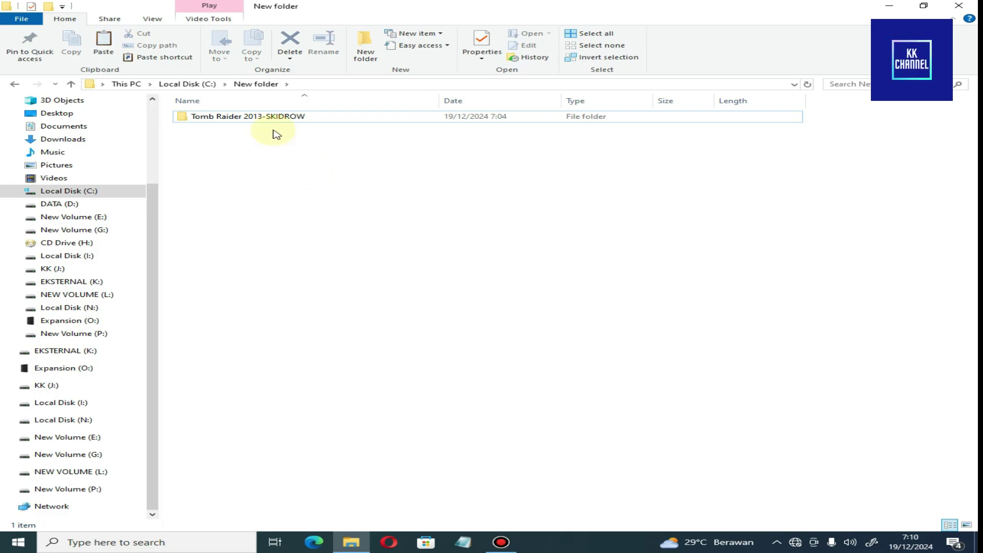
pyautogui.click(258, 121)
pyautogui.doubleClick(259, 122)
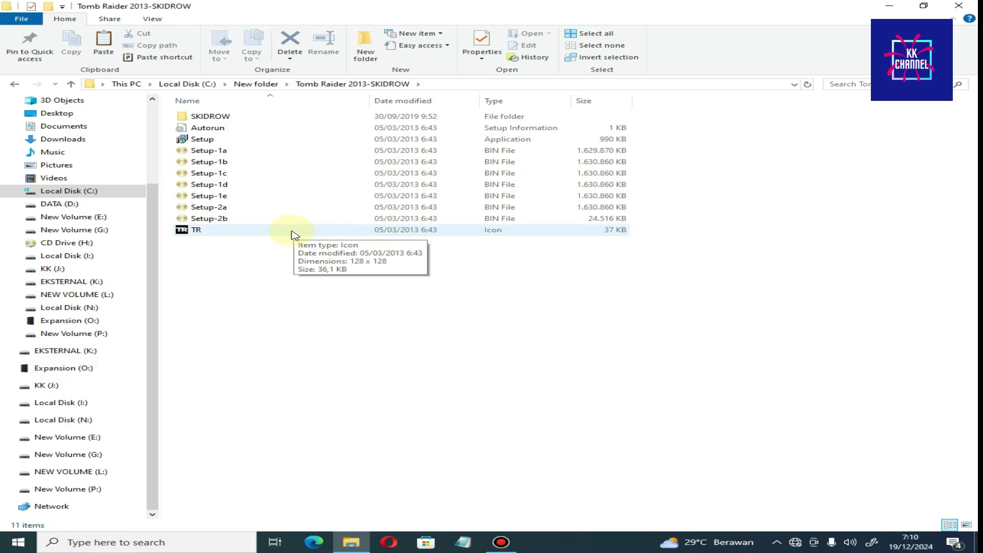
# Run the Setup application as administrator and advance the Tombraider wizard to the destination location page.
pyautogui.rightClick(196, 143)
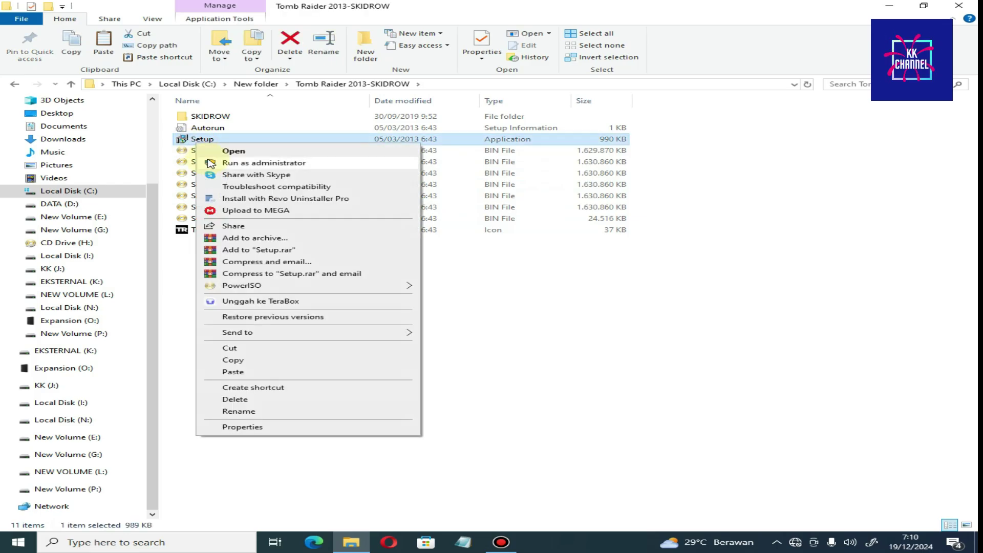
pyautogui.click(212, 164)
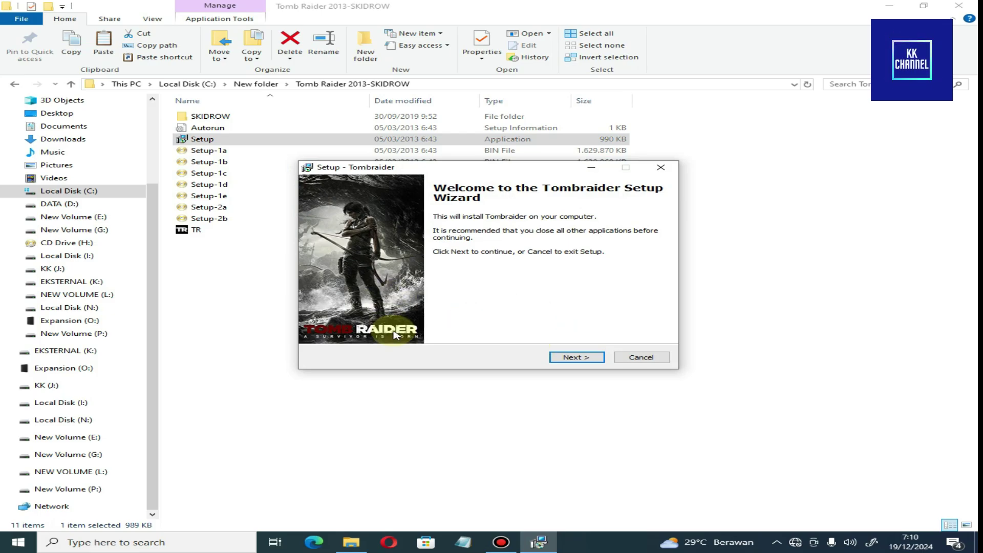
pyautogui.click(563, 360)
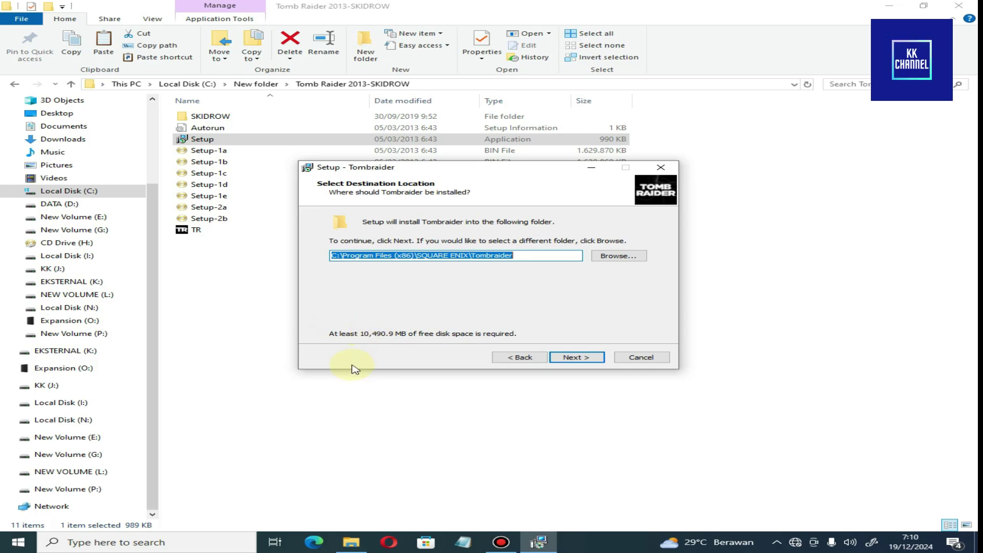
# Check the free disk space on drive C in the This PC overview.
pyautogui.scroll(2, 38, 184)
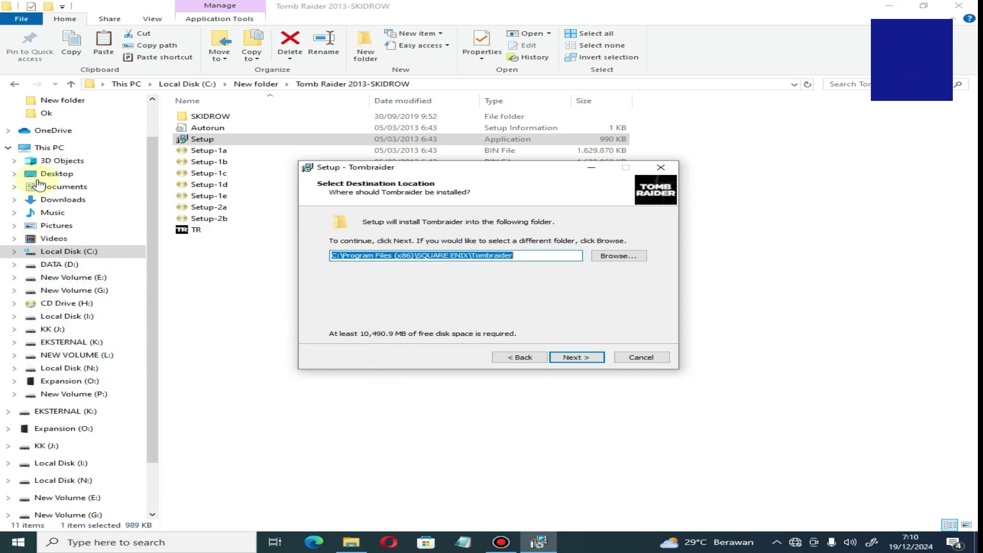
pyautogui.click(48, 148)
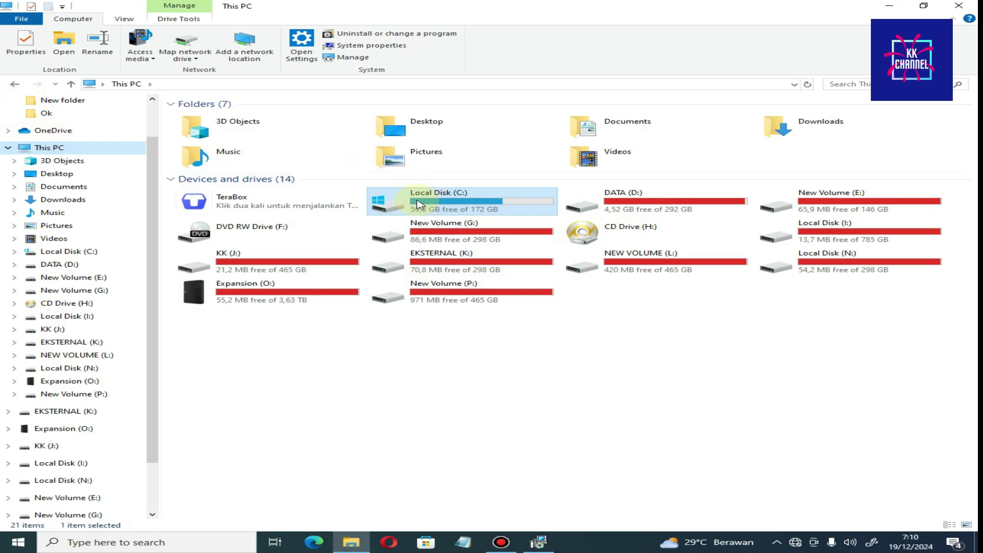
# Look at the contents of drive C and return to the Tomb Raider 2013-SKIDROW folder.
pyautogui.doubleClick(426, 201)
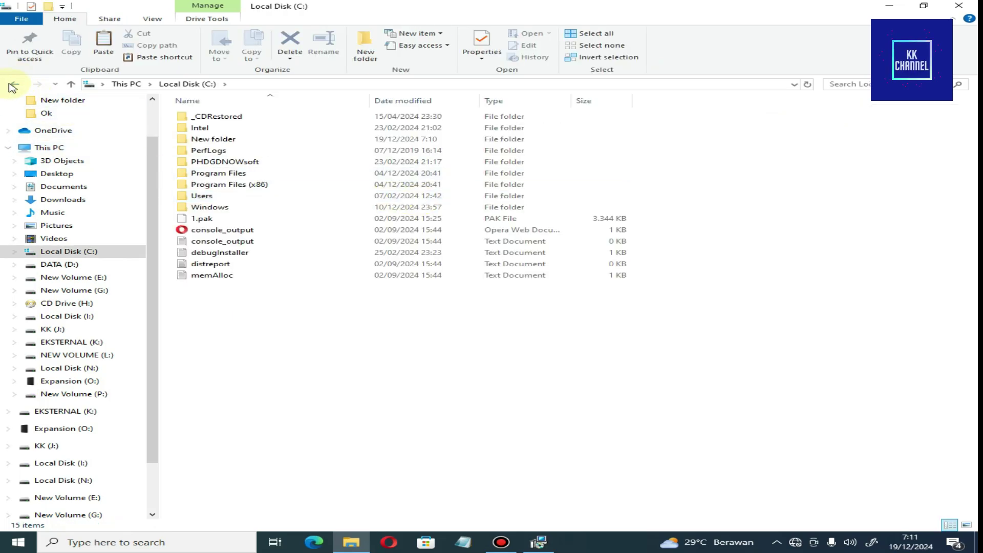
pyautogui.click(13, 85)
pyautogui.click(13, 85)
pyautogui.click(13, 85)
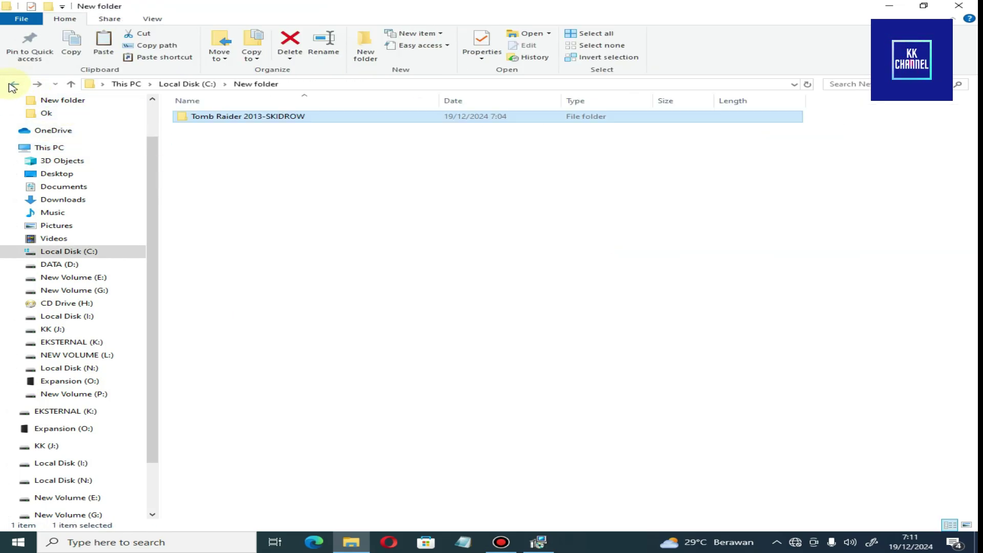
pyautogui.click(37, 84)
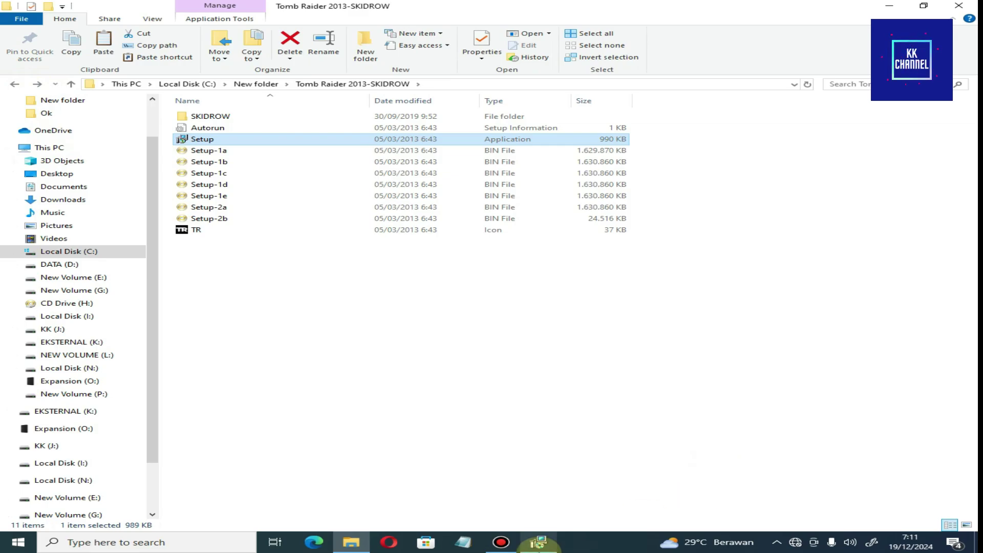
# Switch back to the Tombraider setup wizard and set the install destination to C:\Games\Tombraider.
pyautogui.click(538, 543)
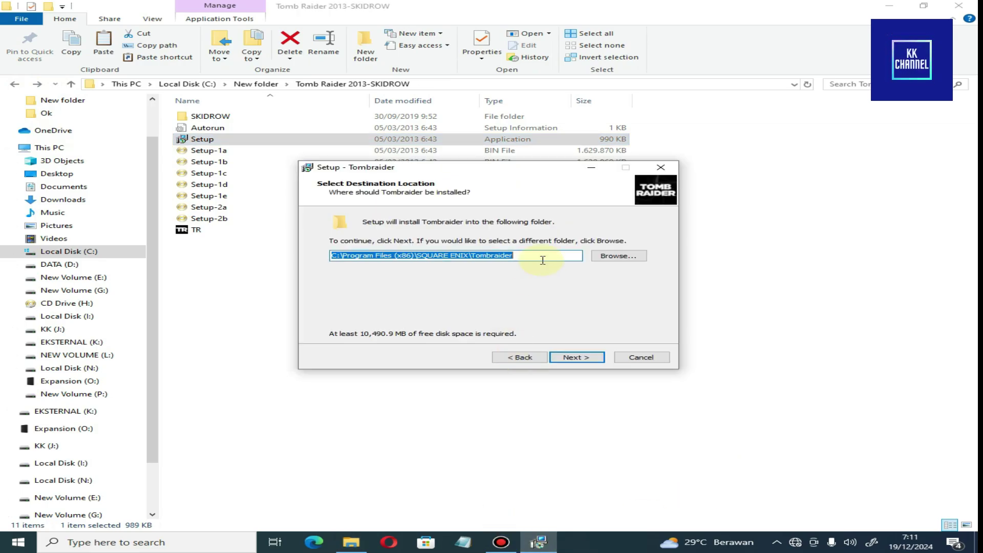
pyautogui.click(602, 256)
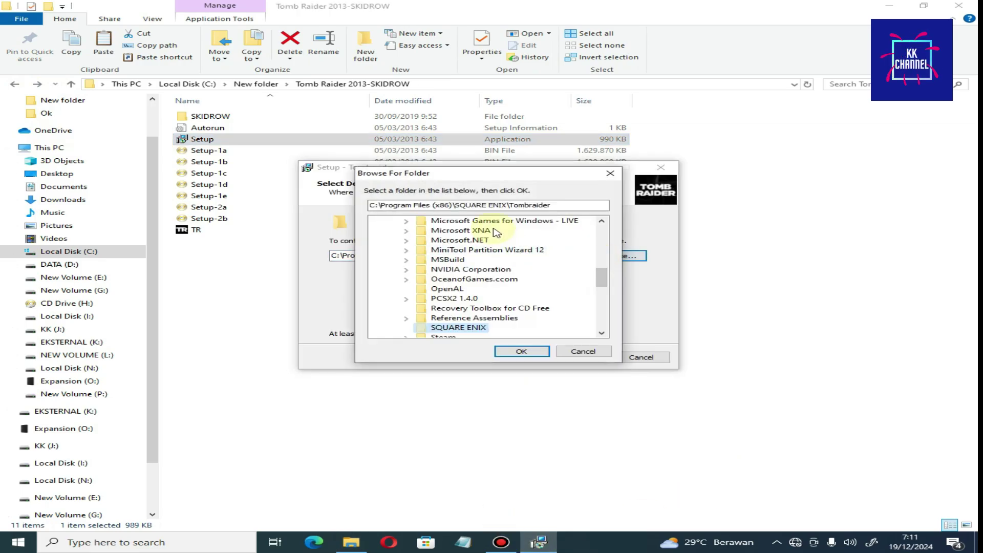
pyautogui.scroll(8, 451, 236)
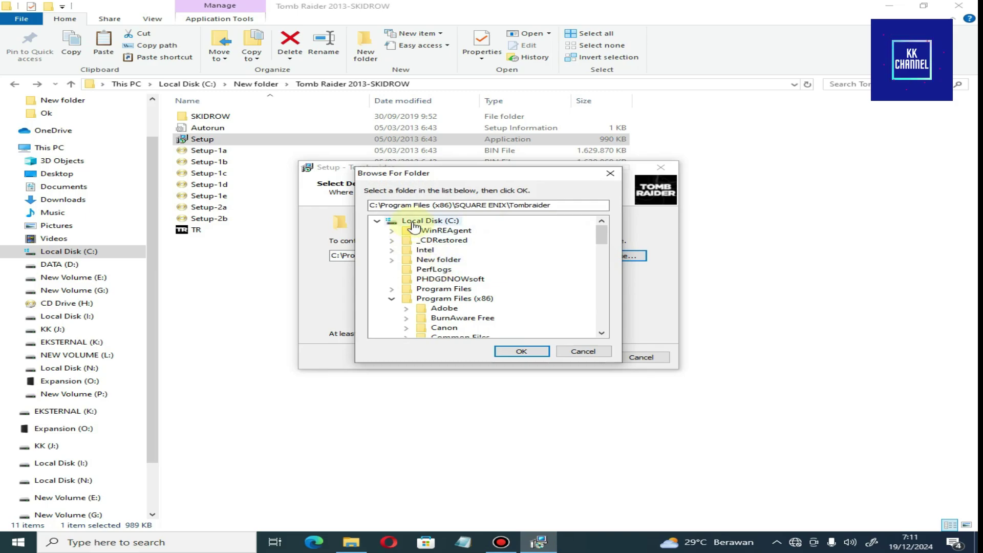
pyautogui.click(414, 221)
pyautogui.click(380, 205)
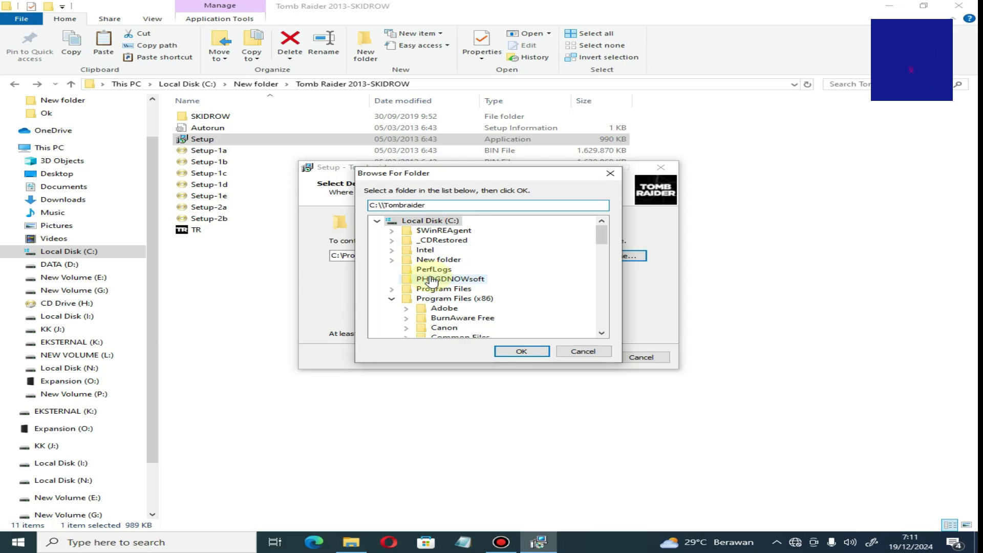
pyautogui.write('Games\\')
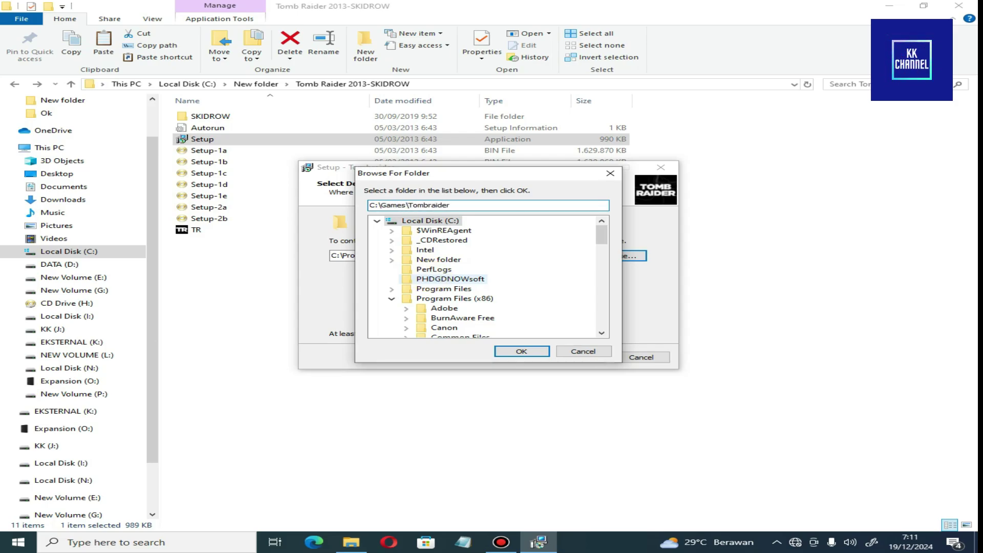
pyautogui.click(522, 353)
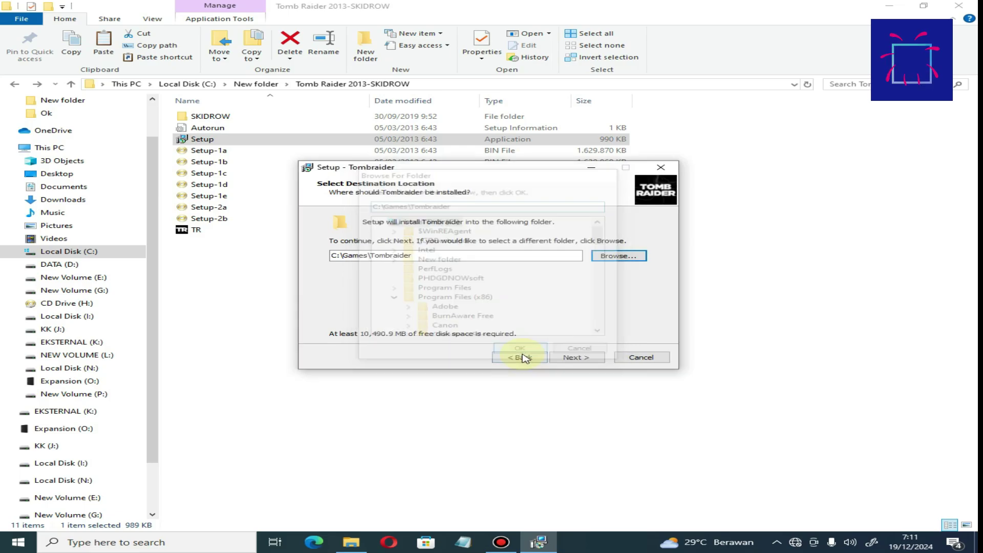
# Install Tombraider with a desktop icon, and finish the wizard without installing Microsoft DirectX.
pyautogui.click(589, 359)
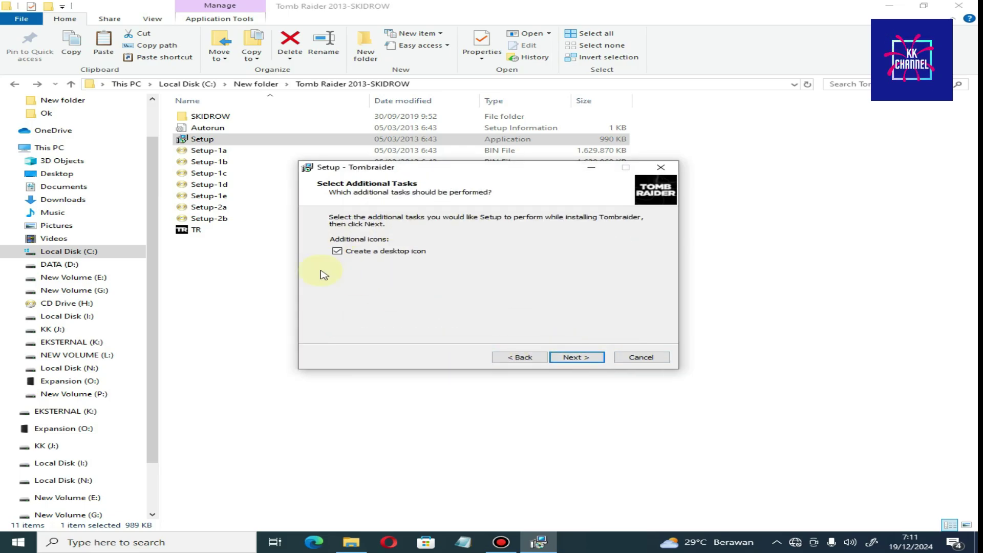
pyautogui.click(572, 357)
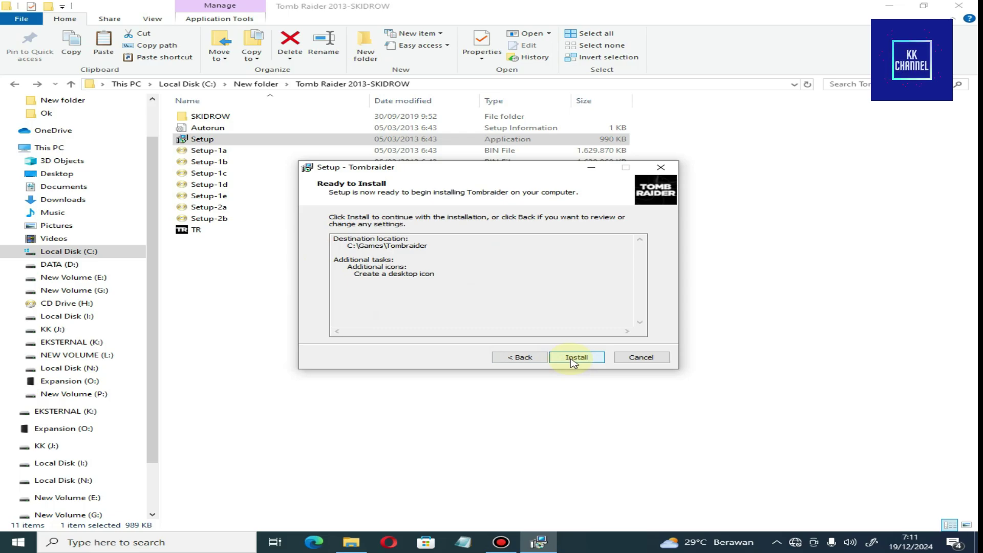
pyautogui.click(571, 359)
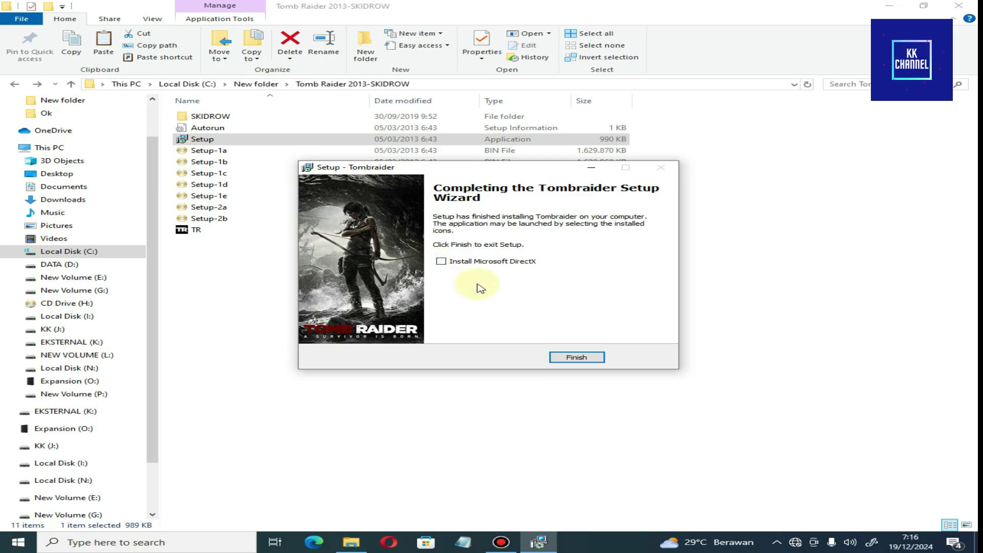
pyautogui.click(570, 361)
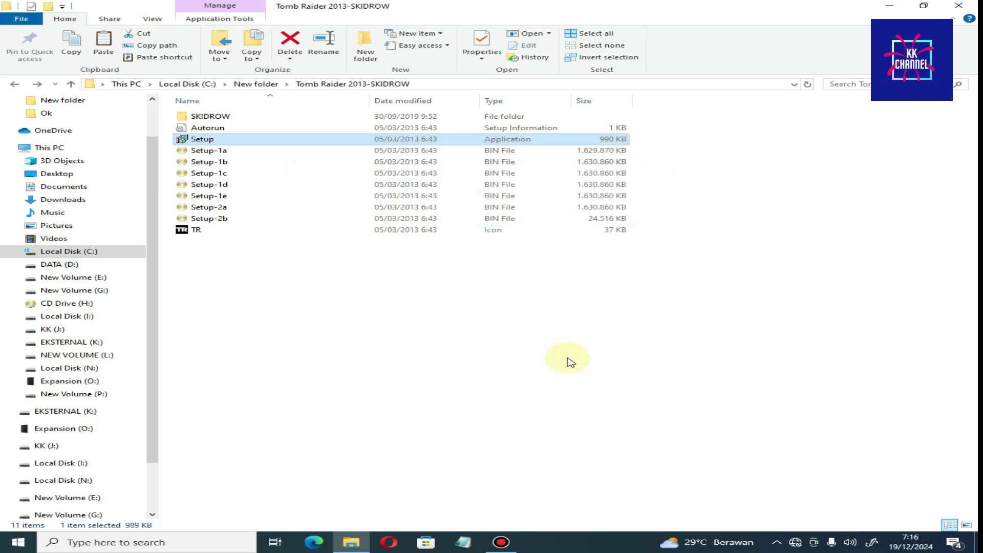
# Open the SKIDROW subfolder and copy its files SKIDROW, steam_api.dll and Steamclient.dll.
pyautogui.click(212, 119)
pyautogui.doubleClick(194, 118)
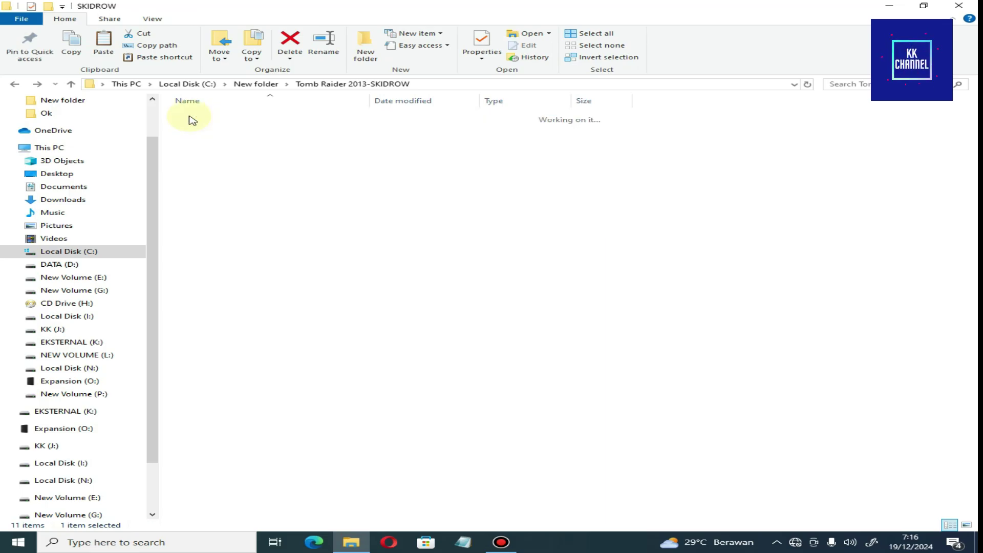
pyautogui.moveTo(220, 175); pyautogui.dragTo(226, 127)
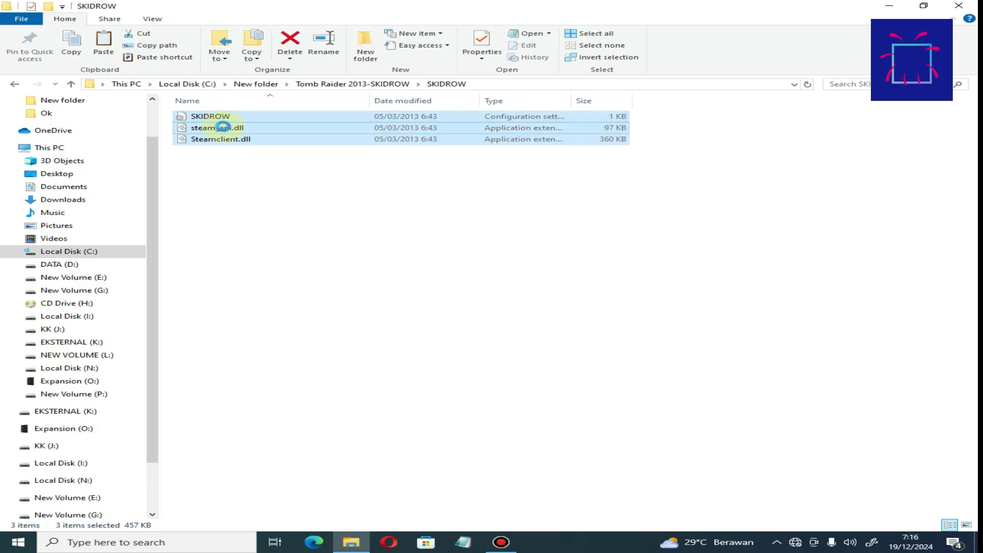
pyautogui.rightClick(225, 130)
pyautogui.click(260, 269)
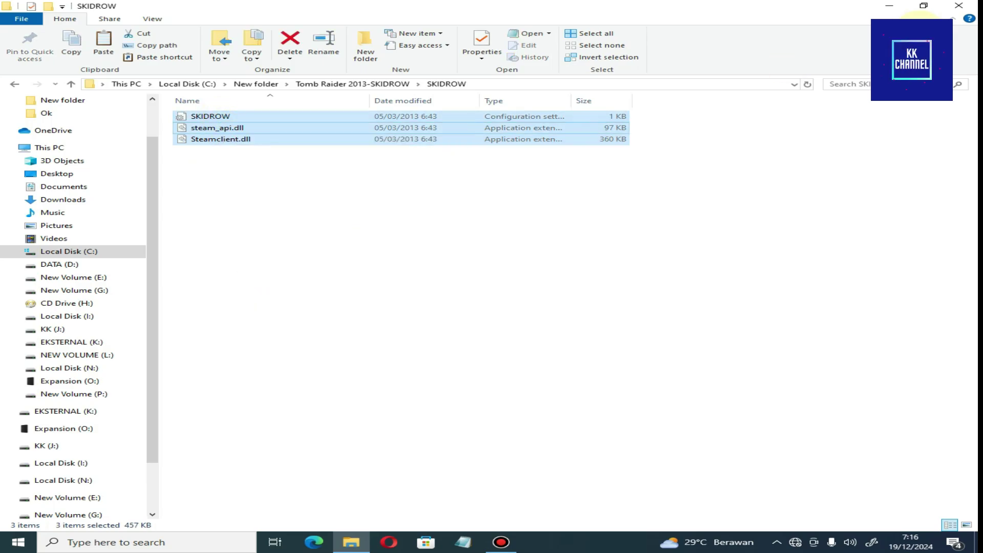
# Minimize the folder window and open the file location of the Tombraider desktop shortcut.
pyautogui.click(887, 6)
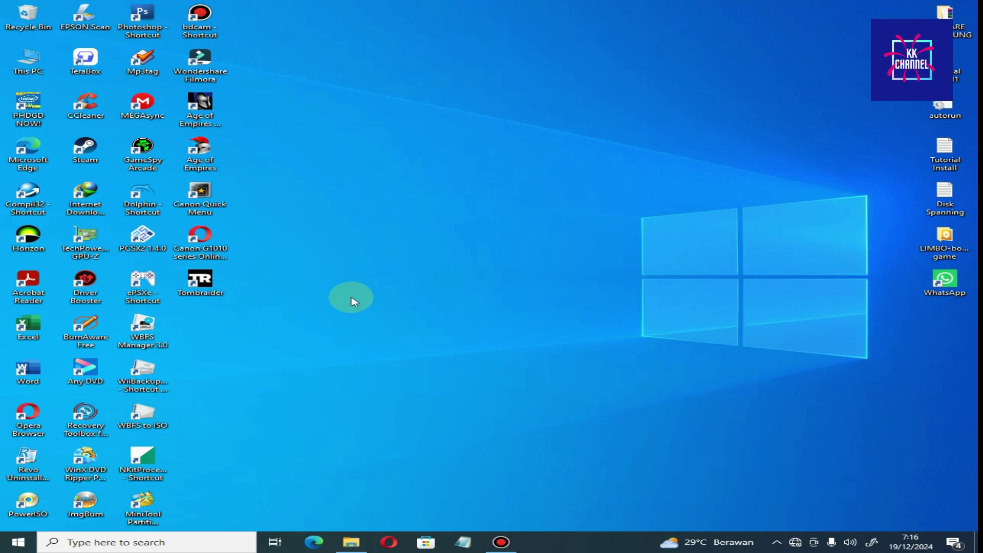
pyautogui.rightClick(202, 287)
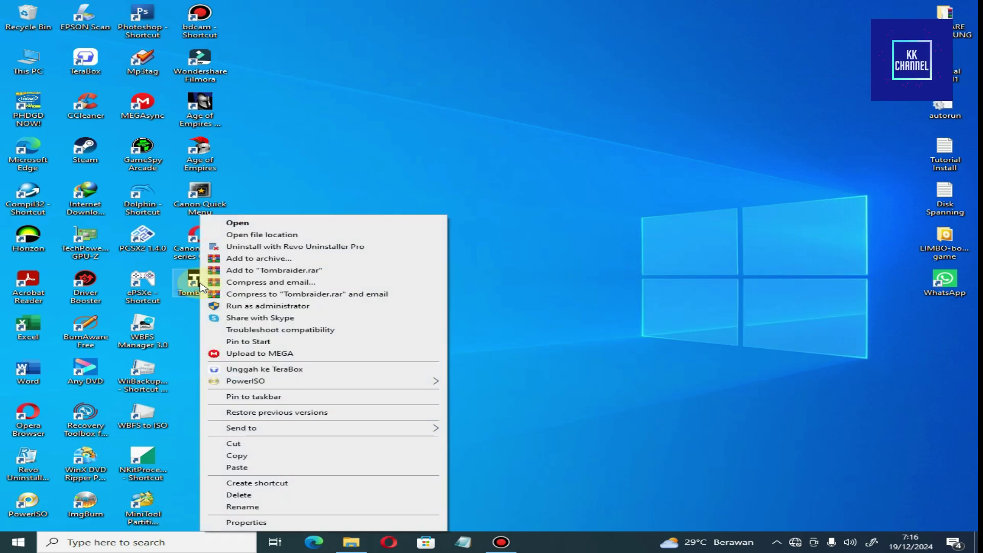
pyautogui.click(566, 215)
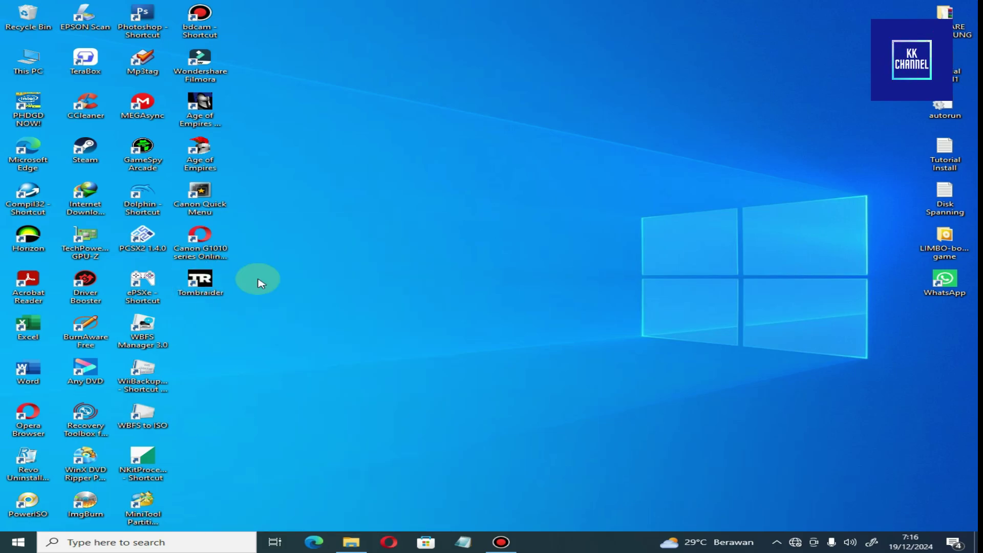
pyautogui.rightClick(205, 285)
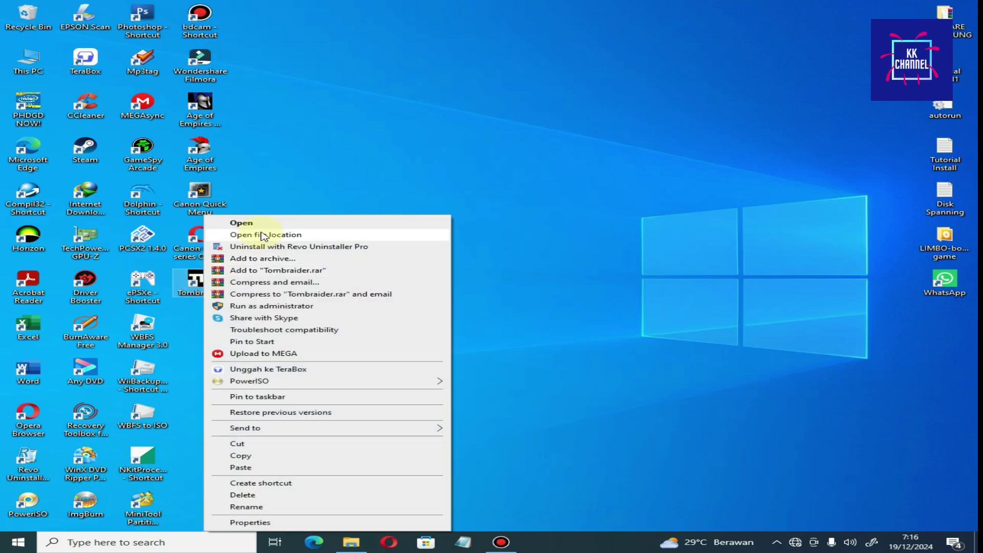
pyautogui.click(265, 235)
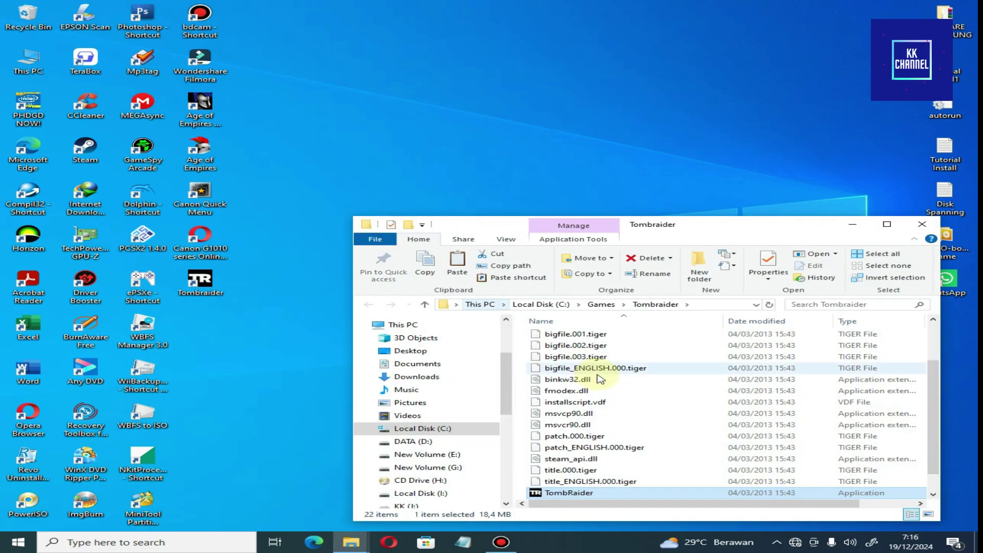
# Paste the copied files into the Tombraider game folder, replacing the existing steam_api.dll.
pyautogui.scroll(3, 583, 400)
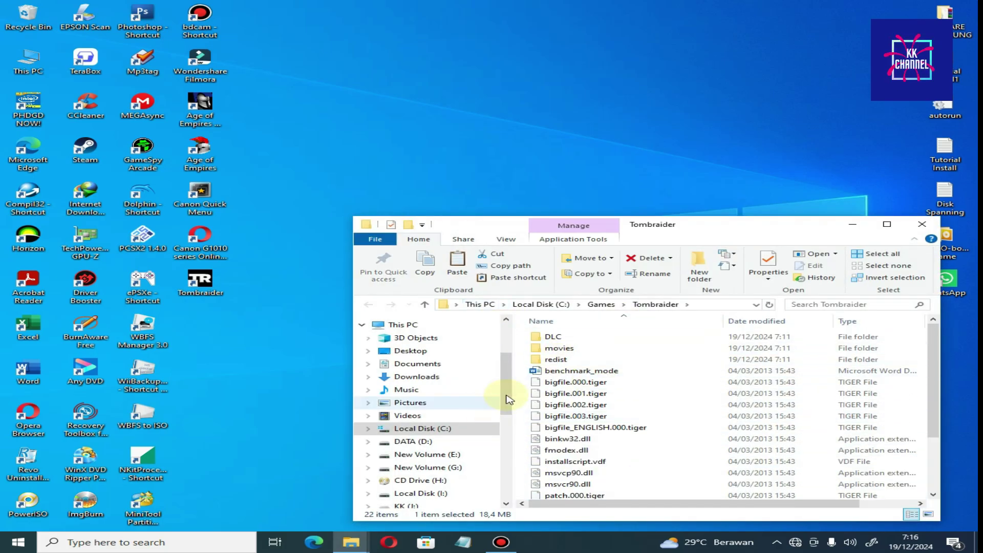
pyautogui.rightClick(519, 385)
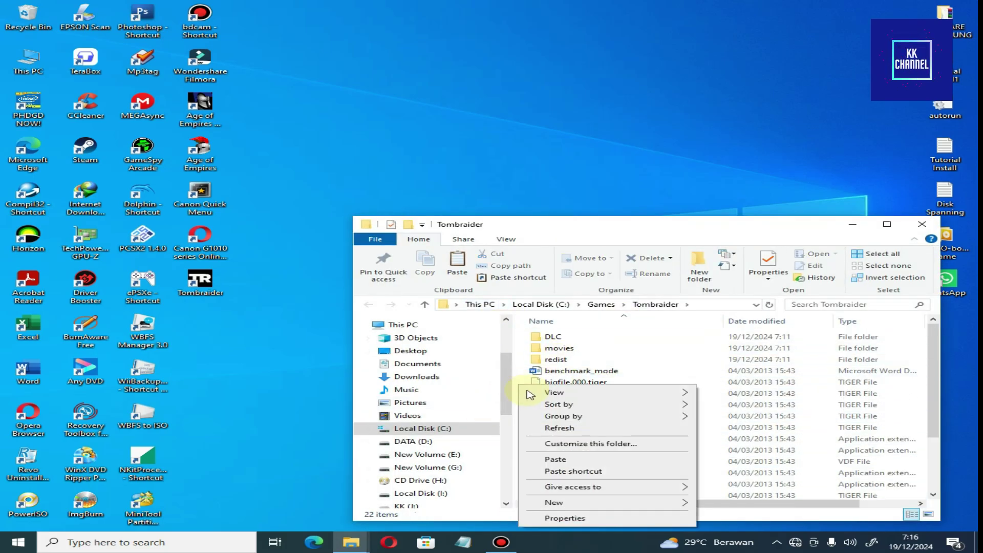
pyautogui.click(557, 460)
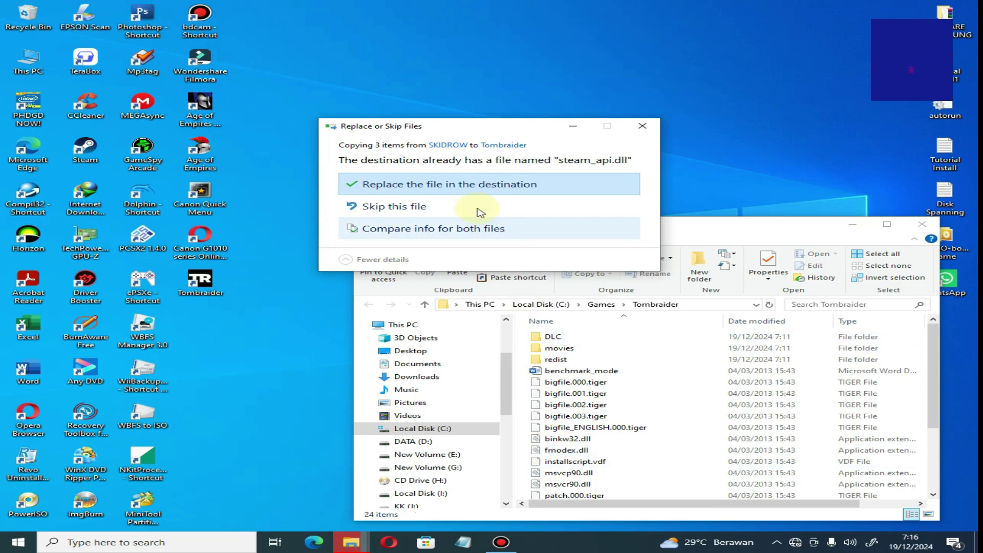
pyautogui.click(479, 190)
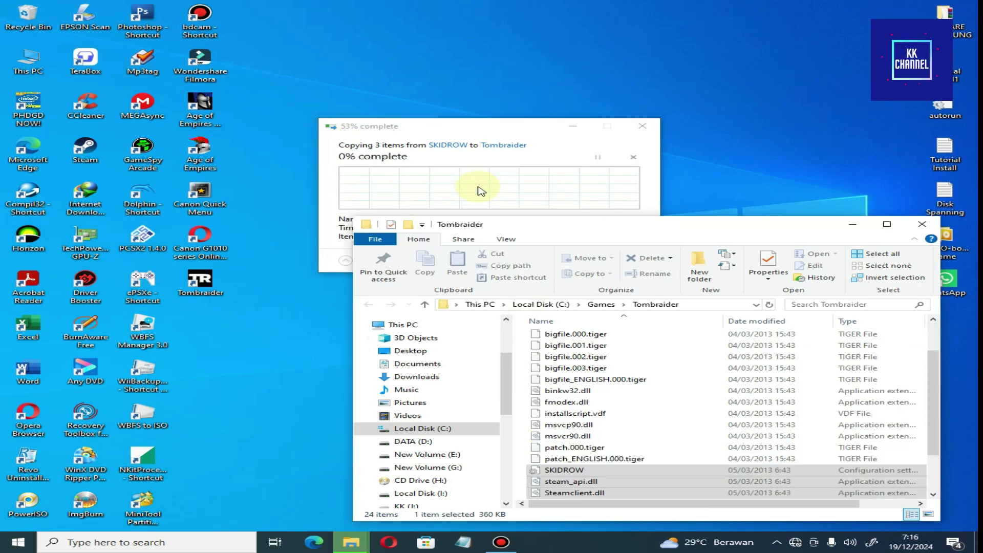
# Close the Tombraider game folder and go back from the SKIDROW subfolder to the Tomb Raider 2013-SKIDROW folder.
pyautogui.moveTo(622, 225); pyautogui.dragTo(527, 124)
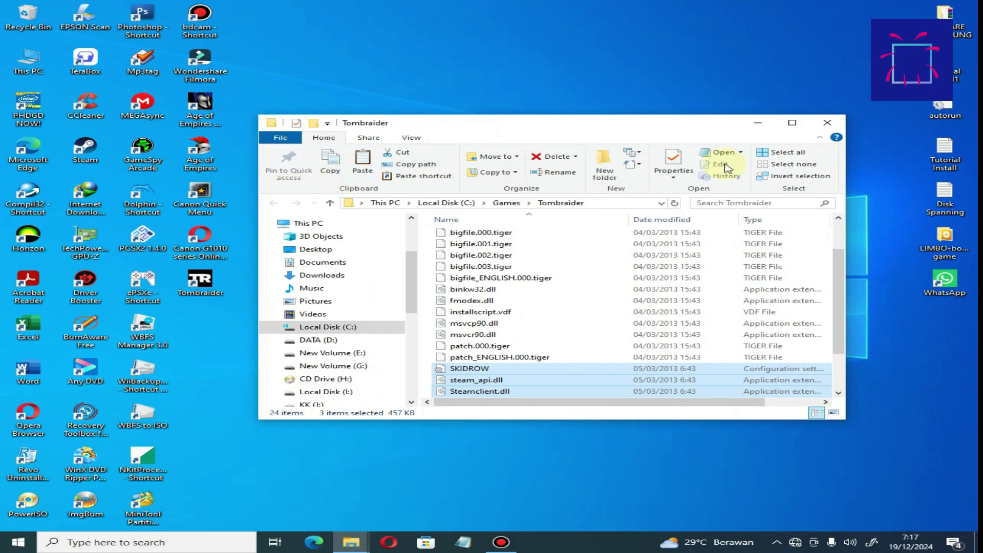
pyautogui.click(827, 122)
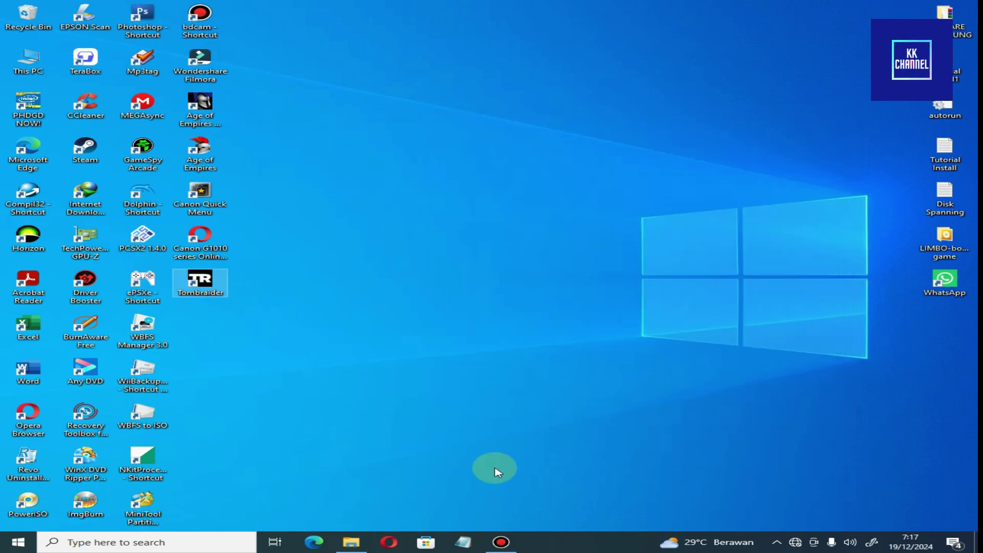
pyautogui.click(352, 544)
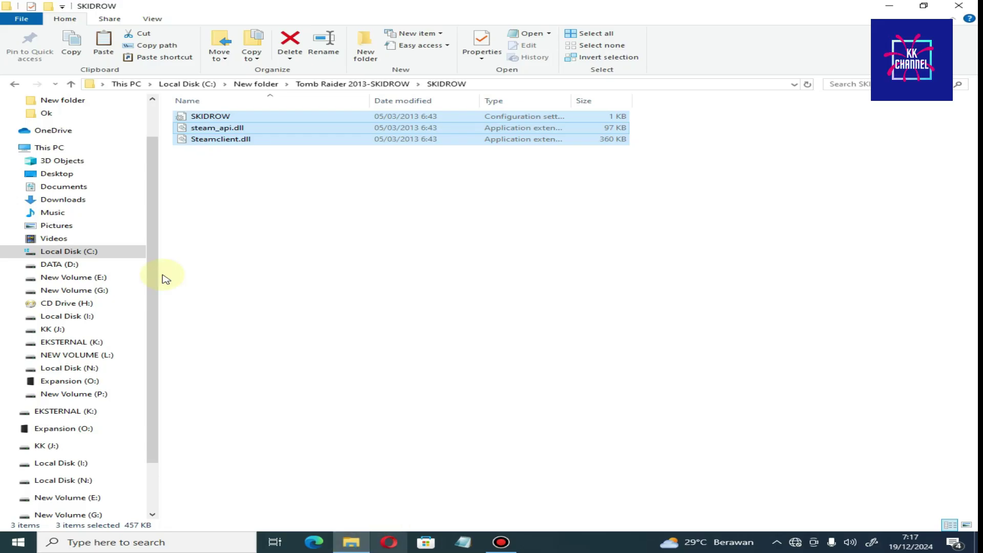
pyautogui.click(16, 86)
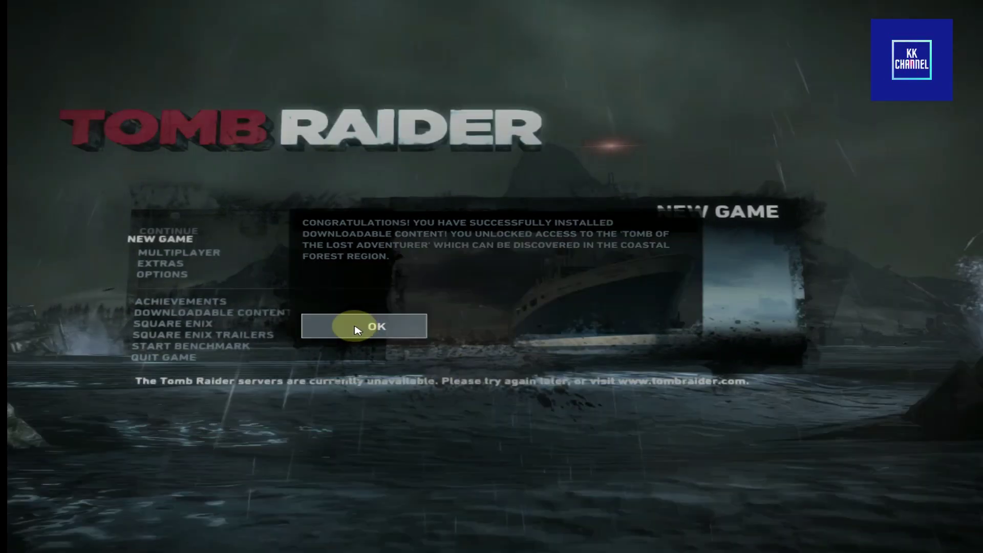
# Dismiss all of the downloadable content notices to reach the game's main menu.
pyautogui.click(358, 329)
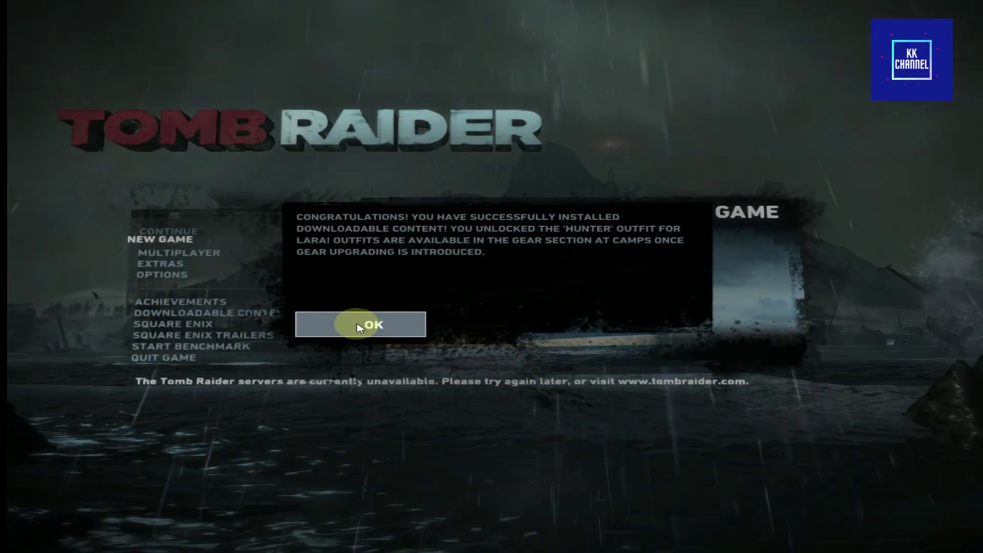
pyautogui.click(358, 328)
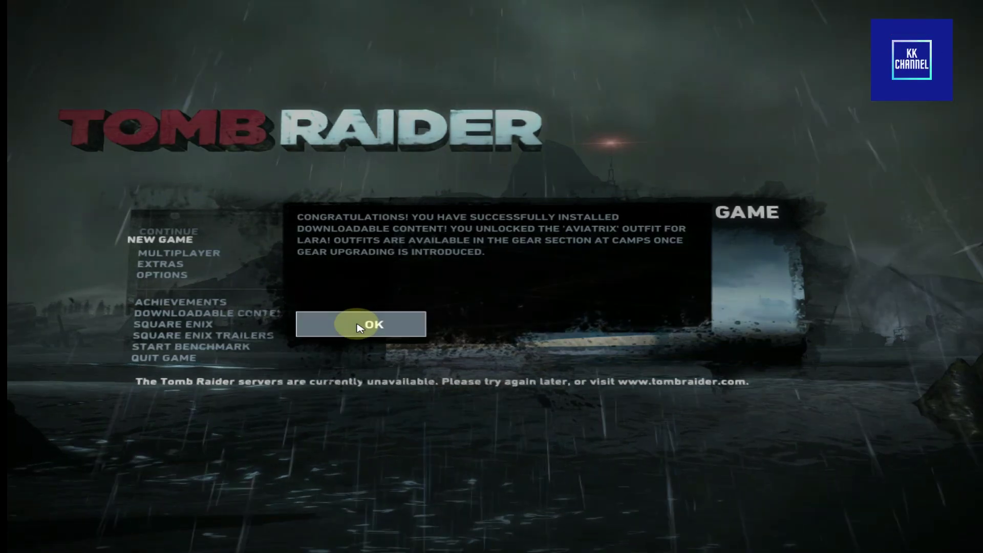
pyautogui.click(358, 328)
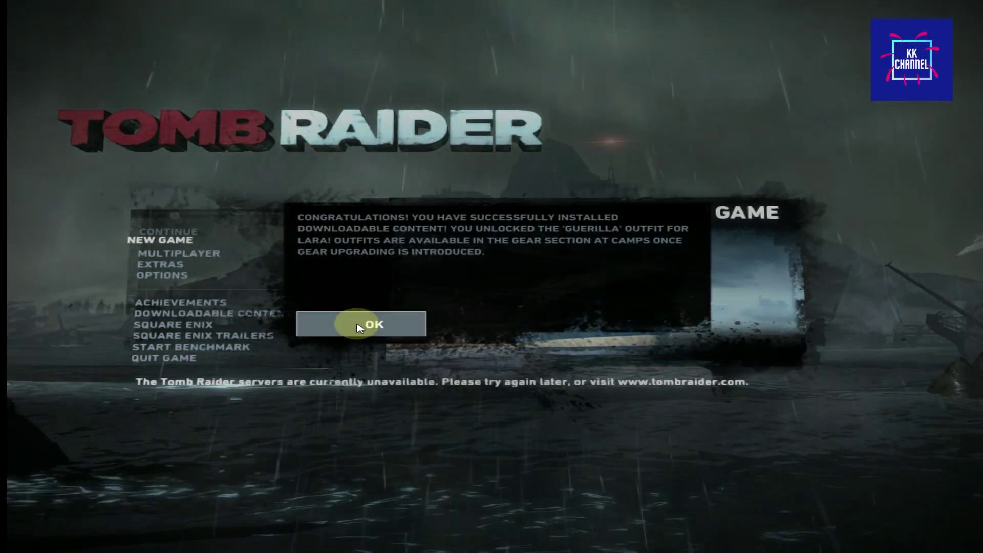
pyautogui.click(358, 328)
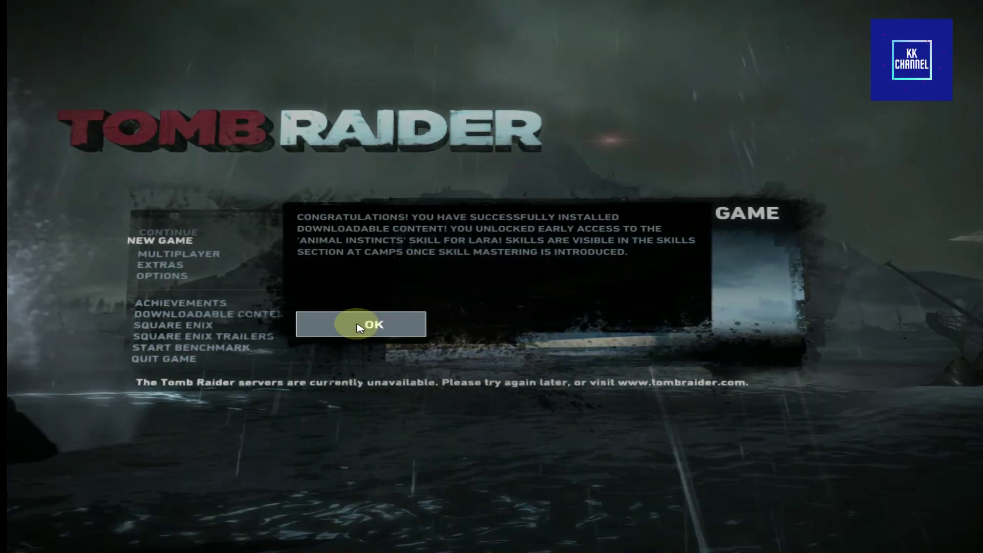
pyautogui.click(358, 327)
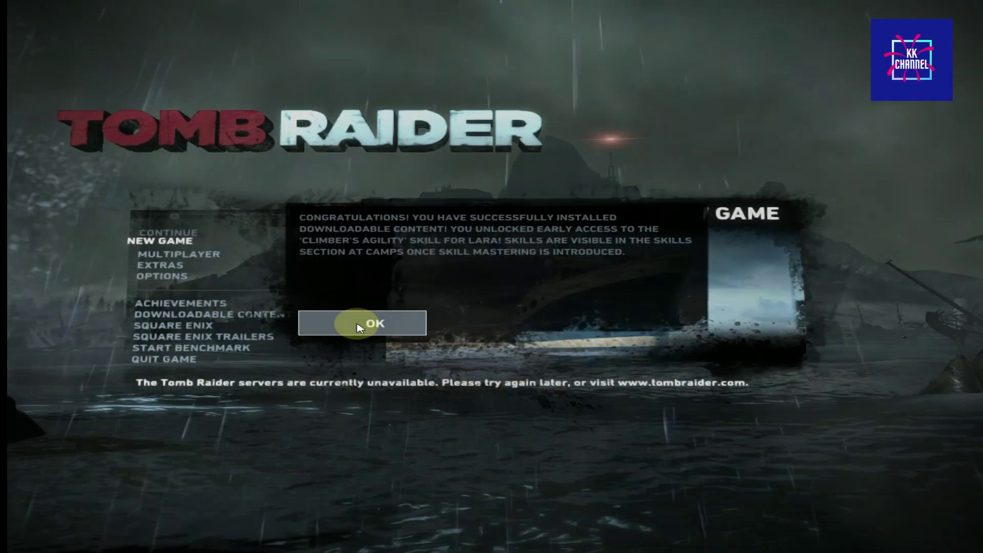
pyautogui.click(359, 327)
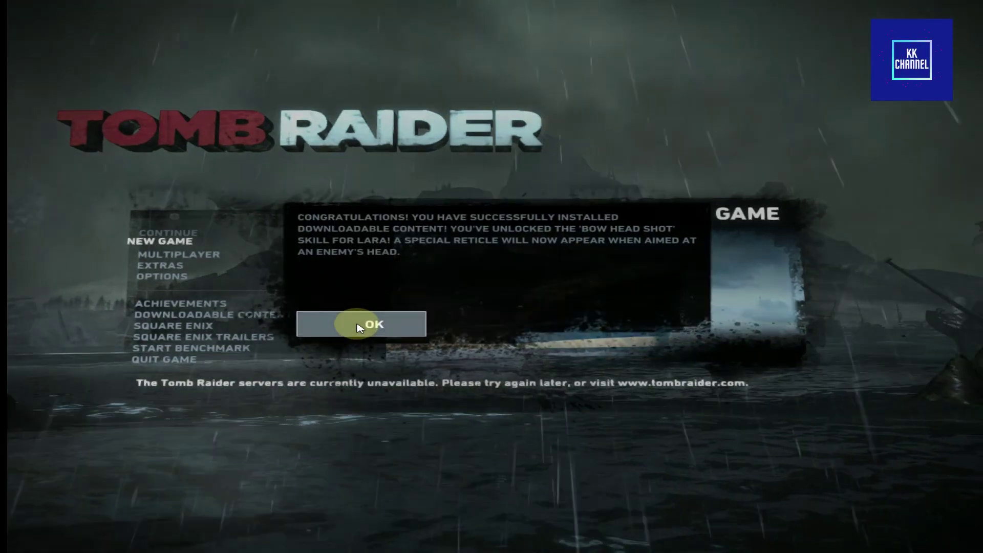
pyautogui.click(358, 328)
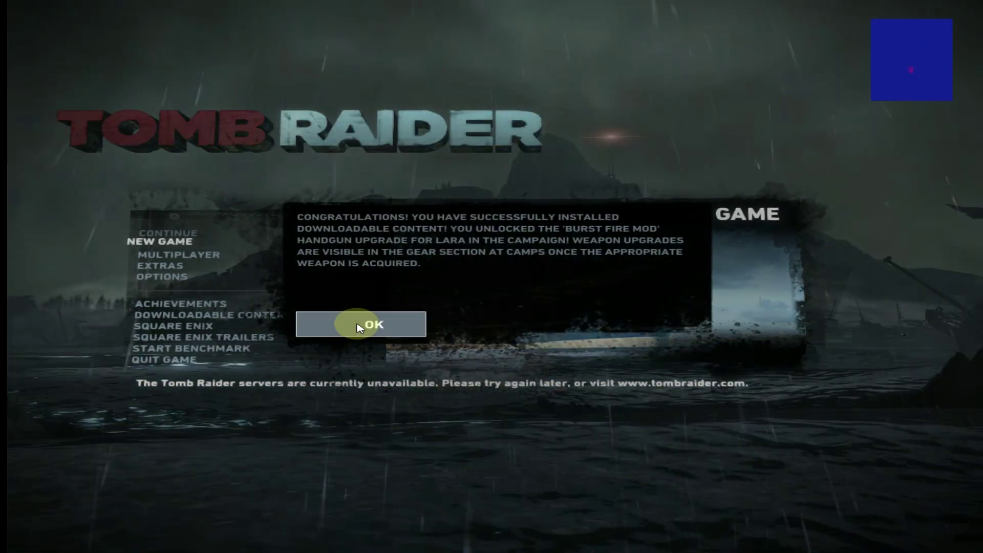
pyautogui.click(358, 328)
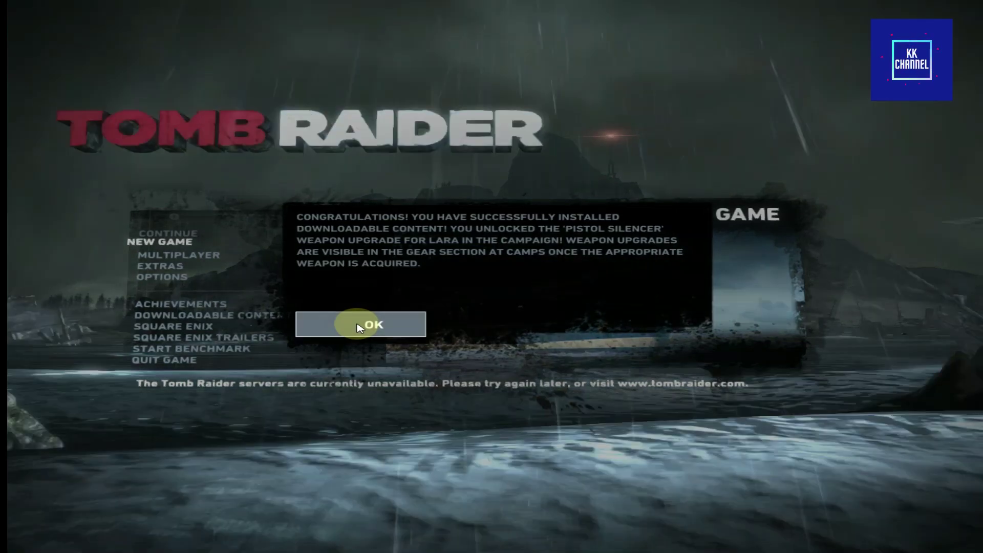
pyautogui.click(358, 328)
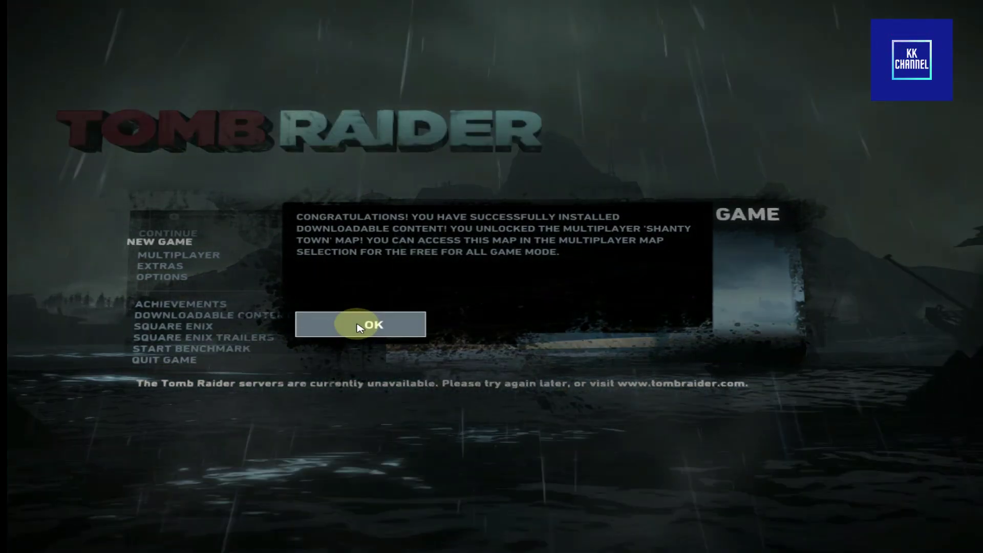
pyautogui.click(358, 328)
pyautogui.click(358, 328)
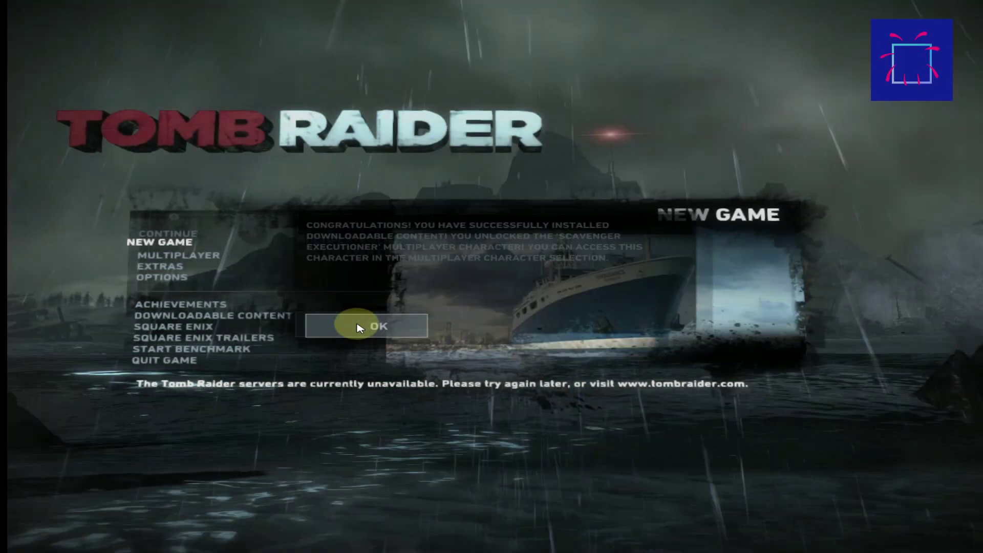
pyautogui.click(358, 327)
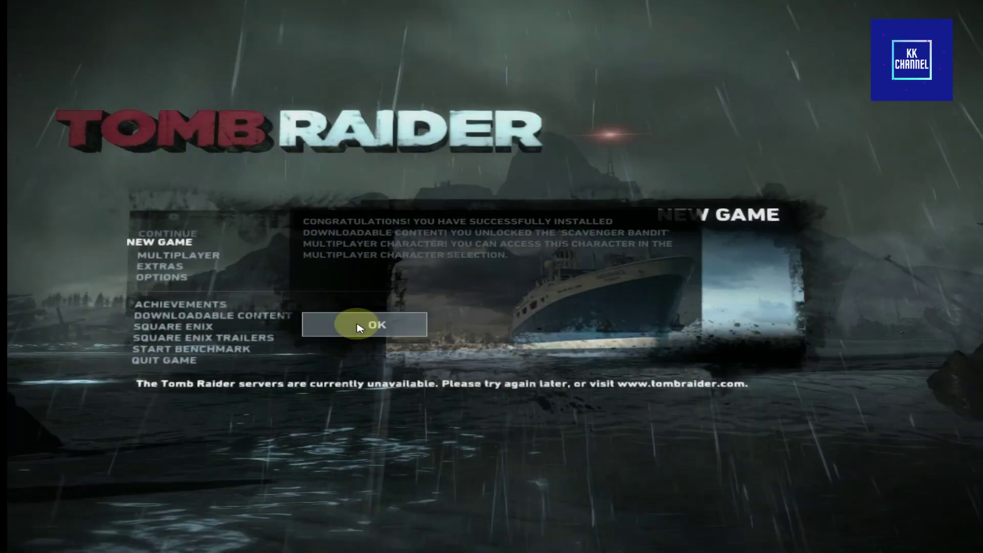
pyautogui.click(360, 328)
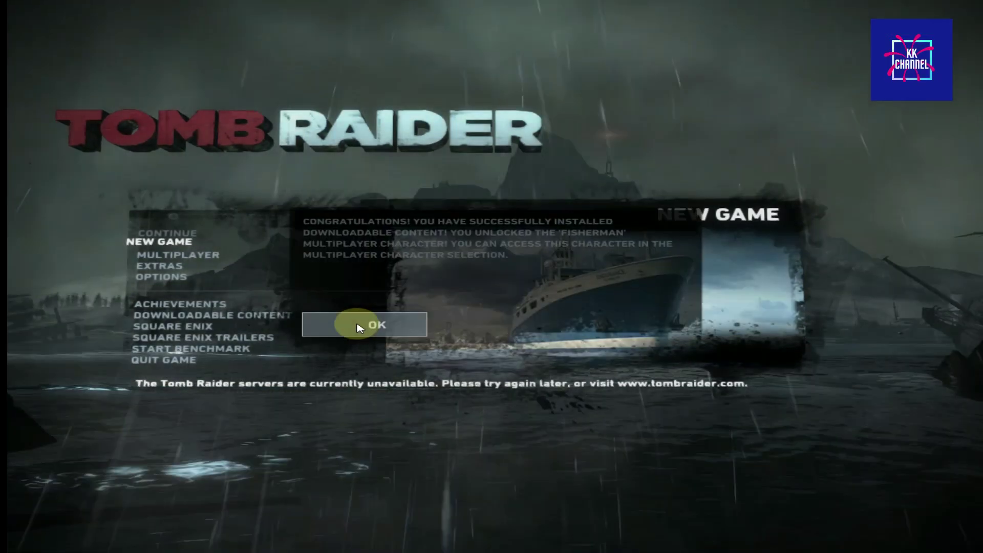
pyautogui.click(360, 328)
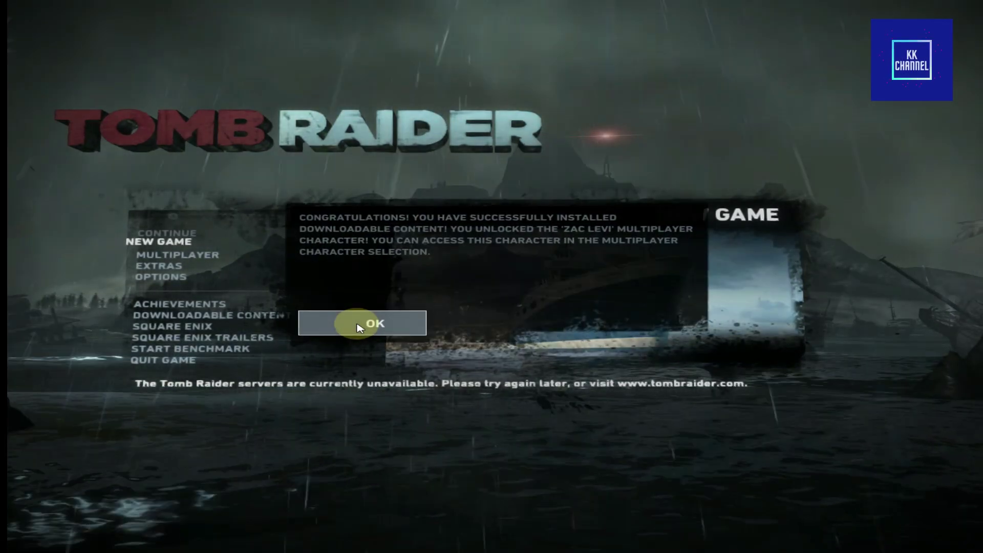
pyautogui.click(358, 328)
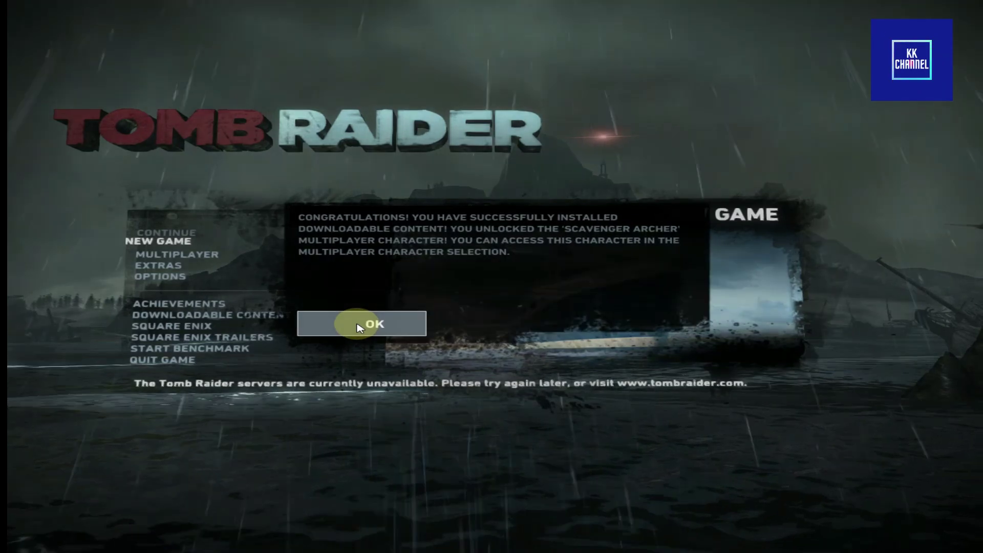
pyautogui.click(360, 328)
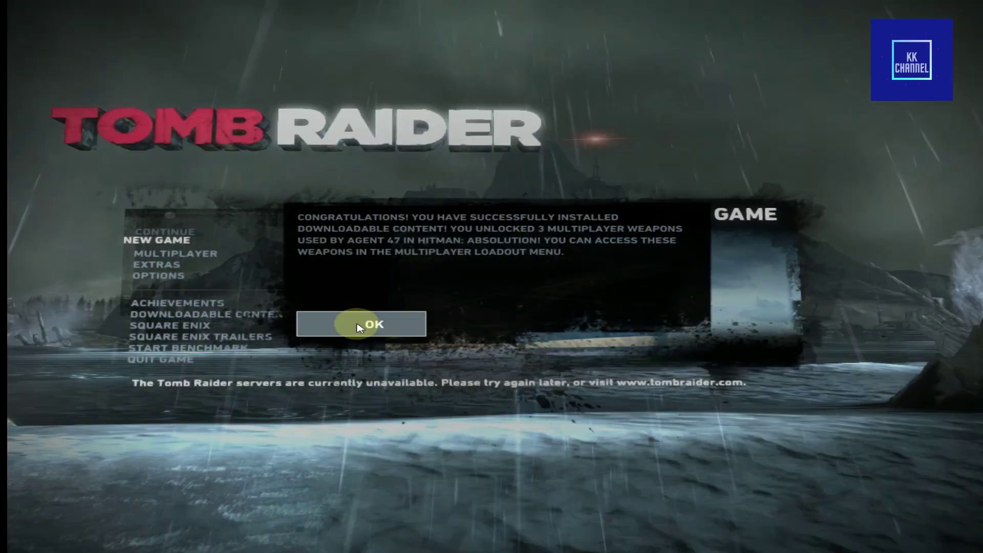
pyautogui.click(360, 327)
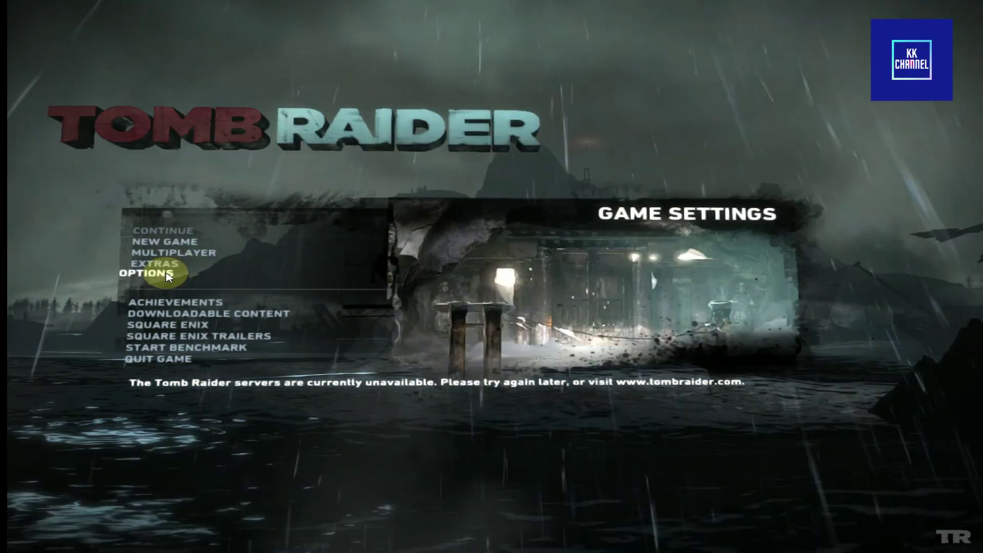
# In the advanced graphics options, turn off shadows, reflections, depth of field and SSAO, and set shadow resolution and level of detail to Low.
pyautogui.click(166, 276)
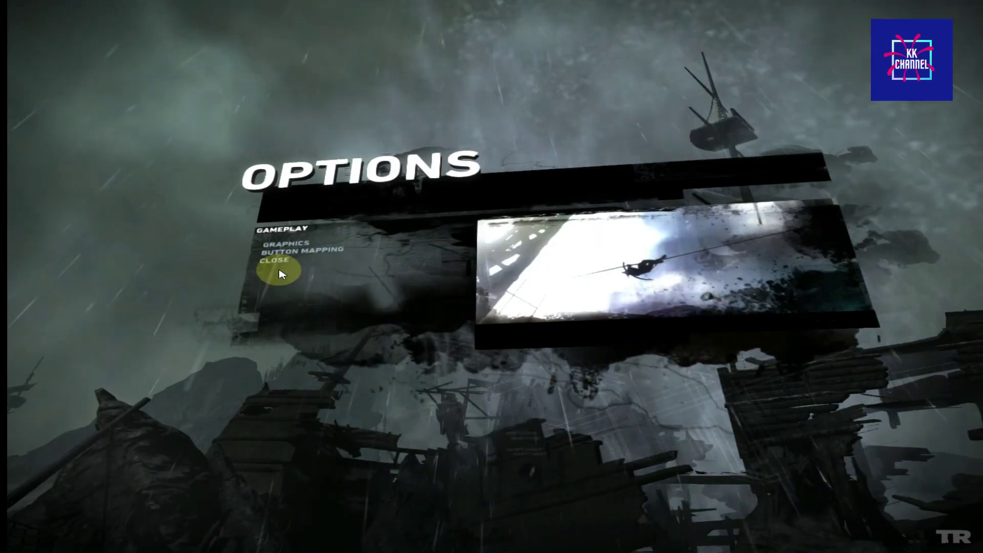
pyautogui.click(277, 236)
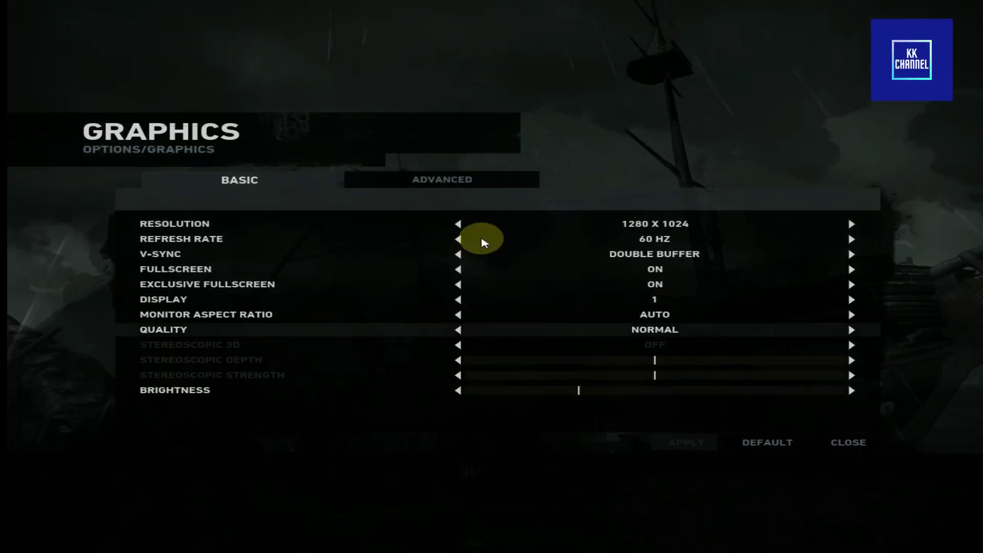
pyautogui.click(462, 182)
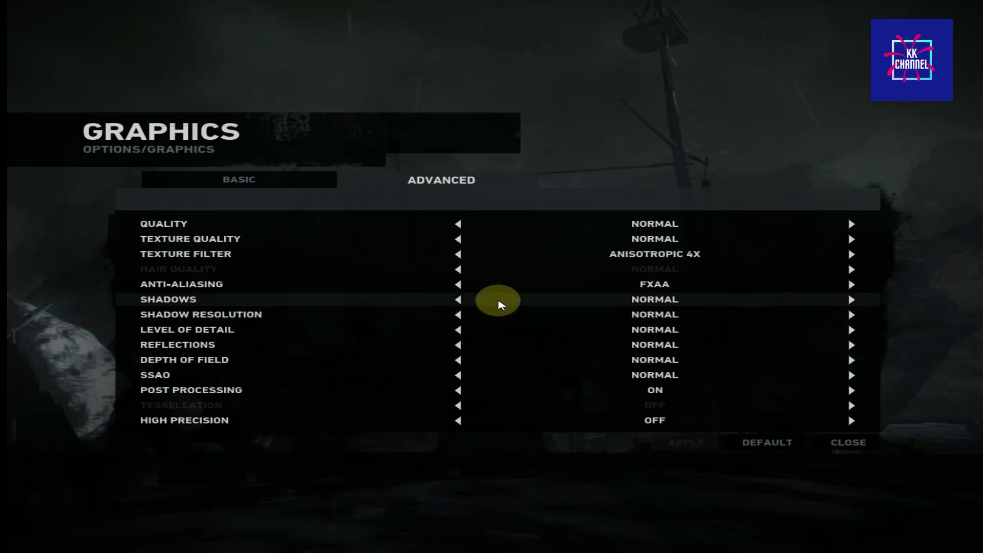
pyautogui.click(457, 301)
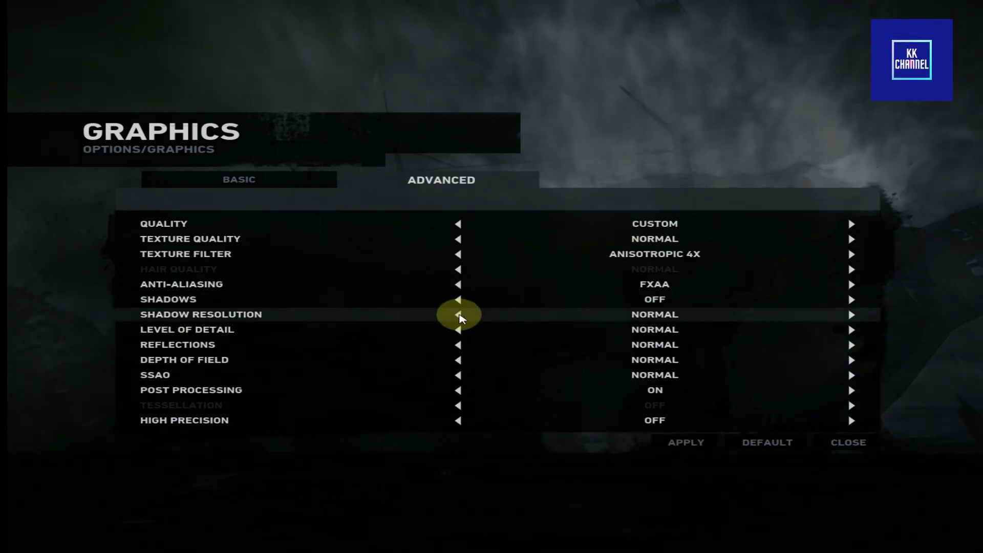
pyautogui.click(459, 317)
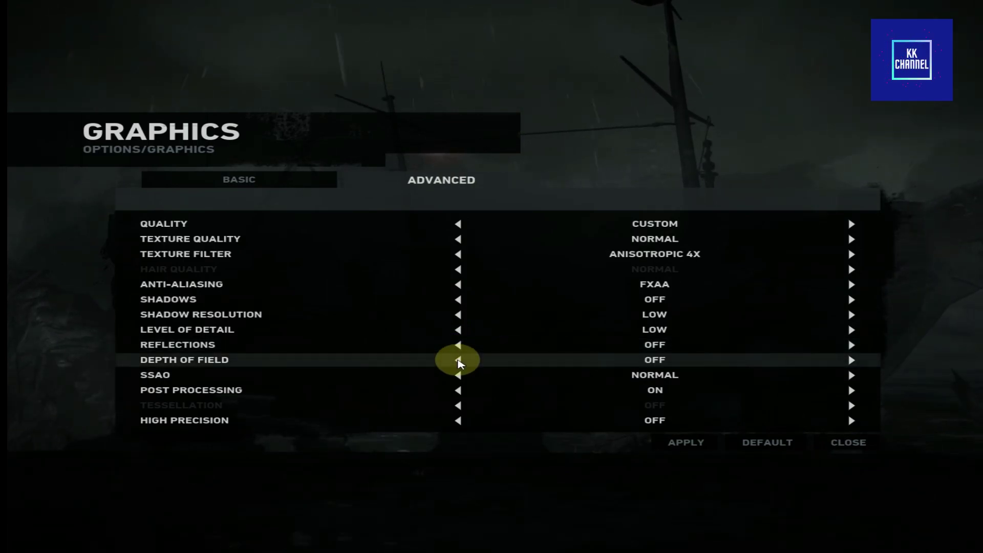
pyautogui.click(457, 375)
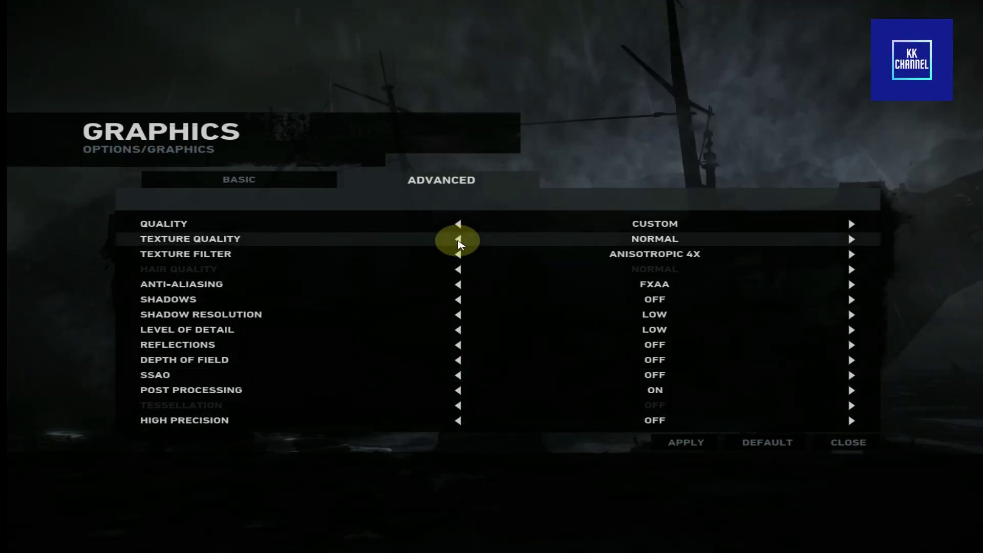
# Set texture quality to Low and texture filter to Bilinear, and apply the graphics settings.
pyautogui.click(457, 239)
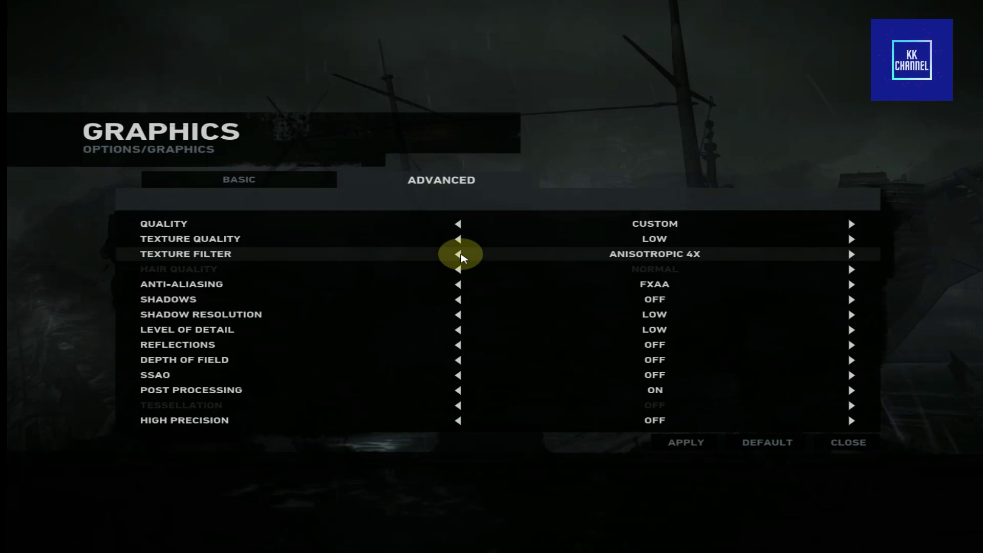
pyautogui.click(459, 254)
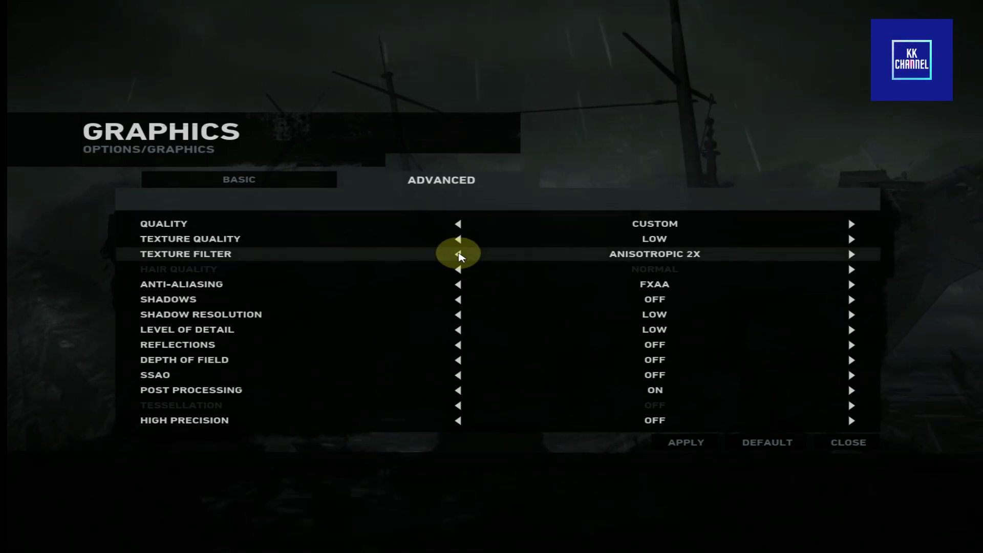
pyautogui.click(459, 254)
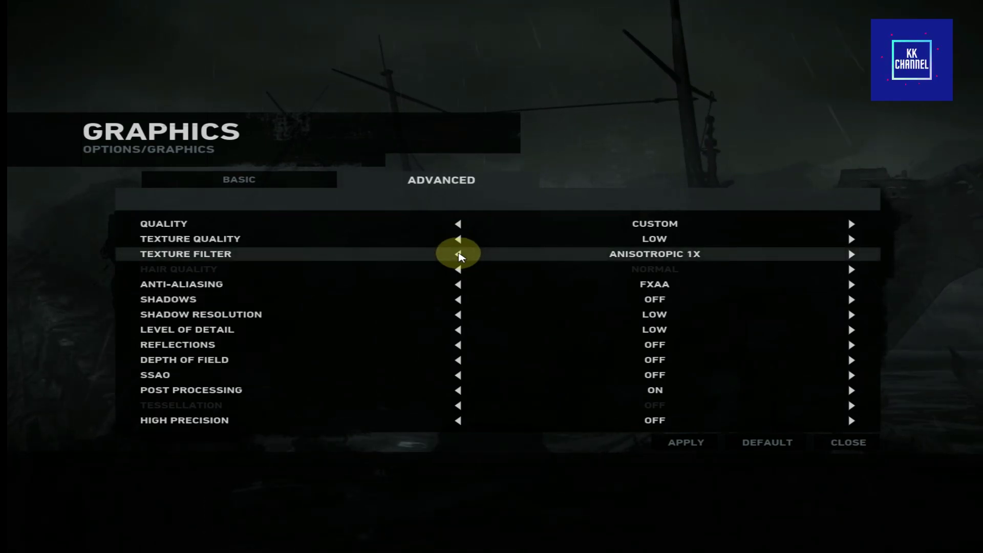
pyautogui.click(458, 254)
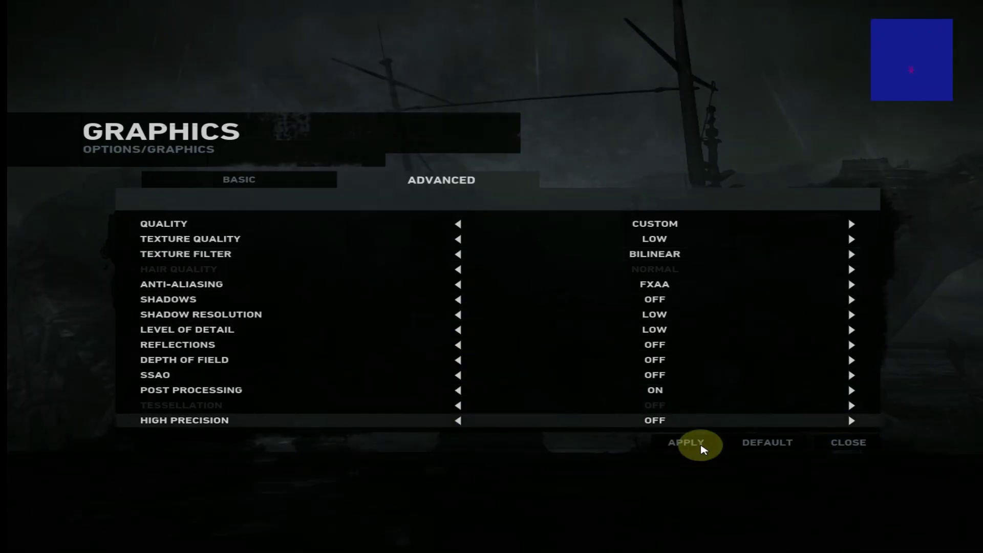
pyautogui.click(689, 444)
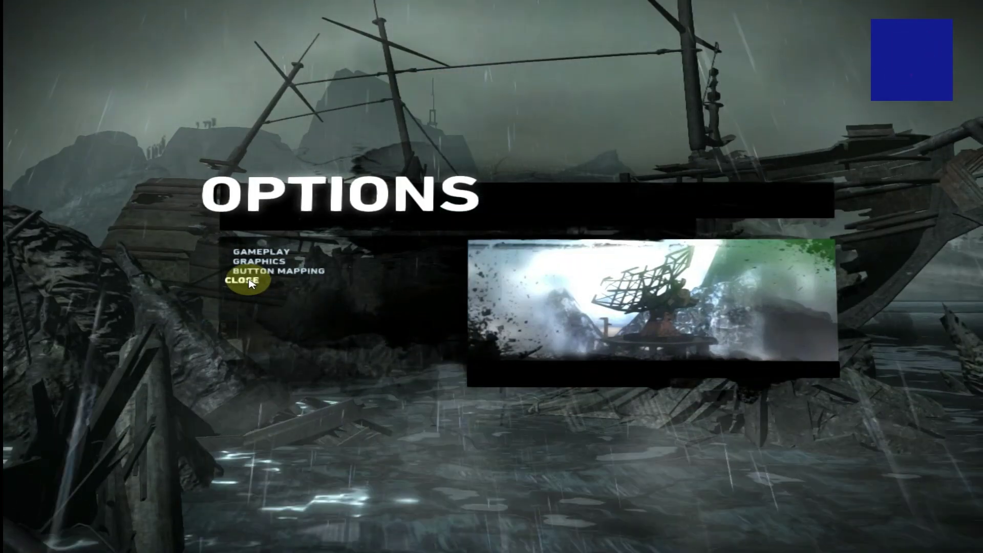
# Leave the options and start a new game with the combat difficulty set to Easy.
pyautogui.click(249, 283)
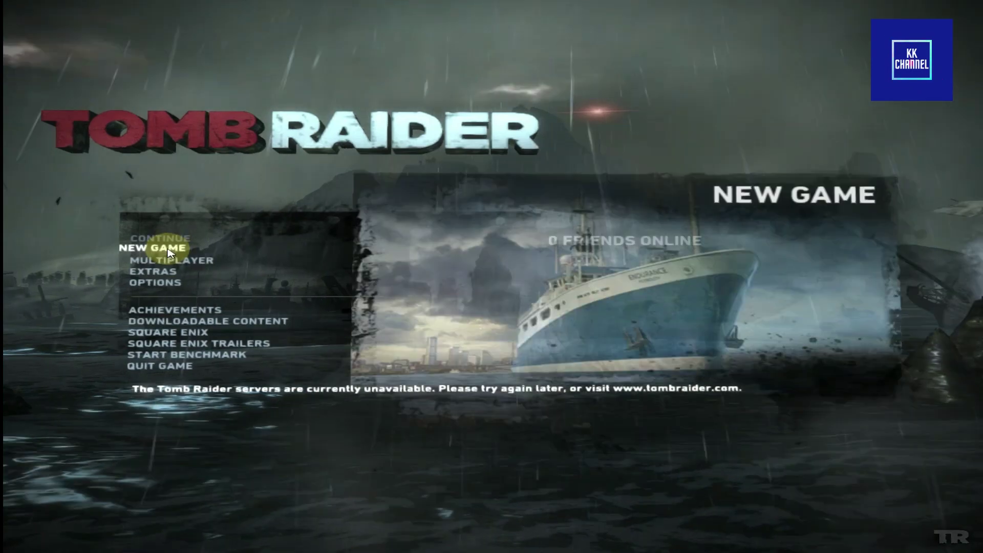
pyautogui.click(170, 251)
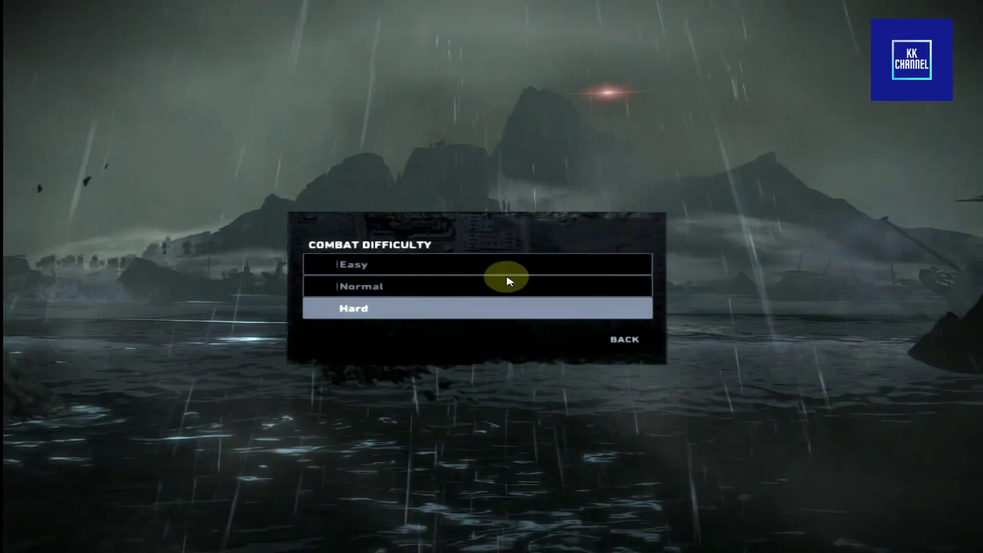
pyautogui.click(440, 268)
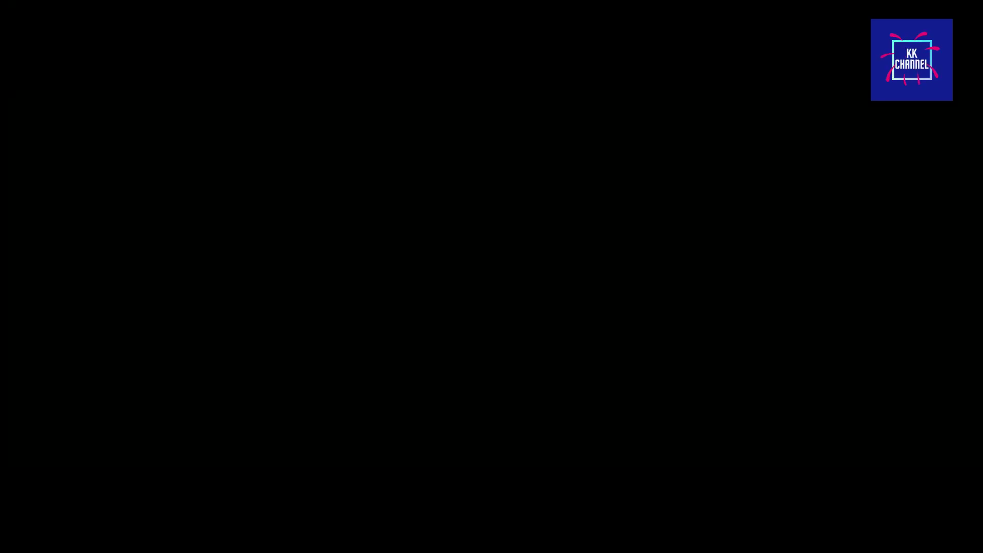